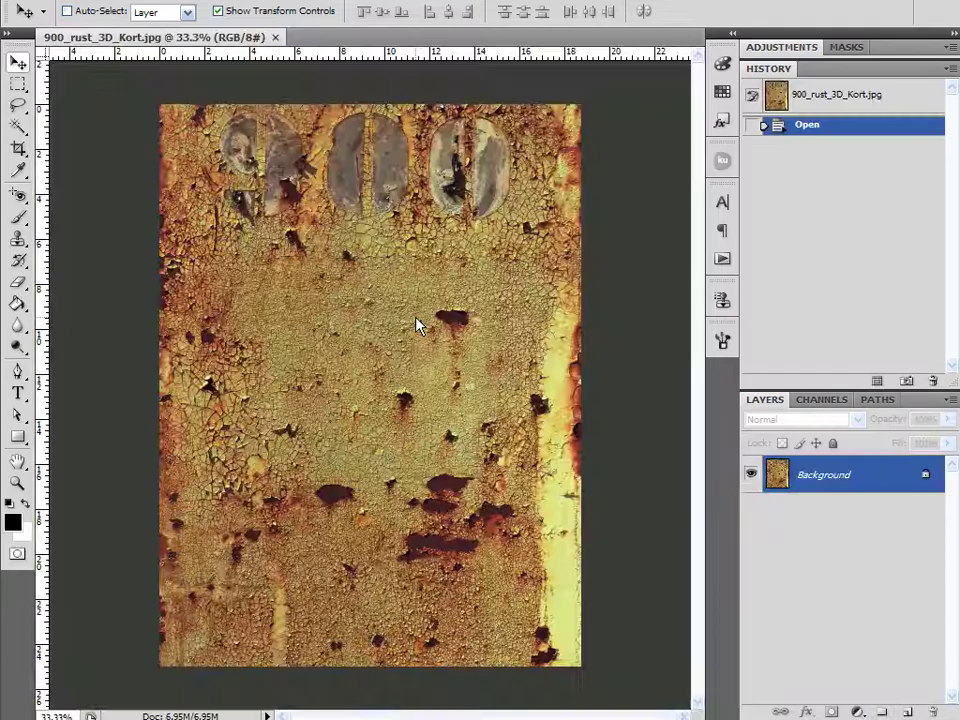
Hide the rulers around the rust texture image.
key(alt+Tab)
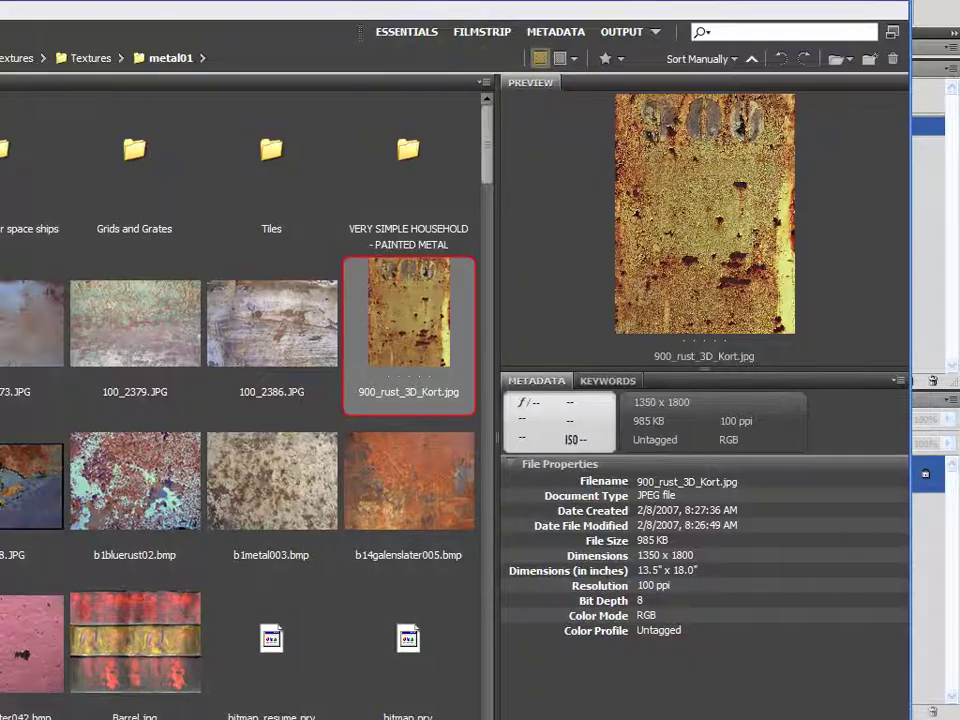
key(alt+Tab)
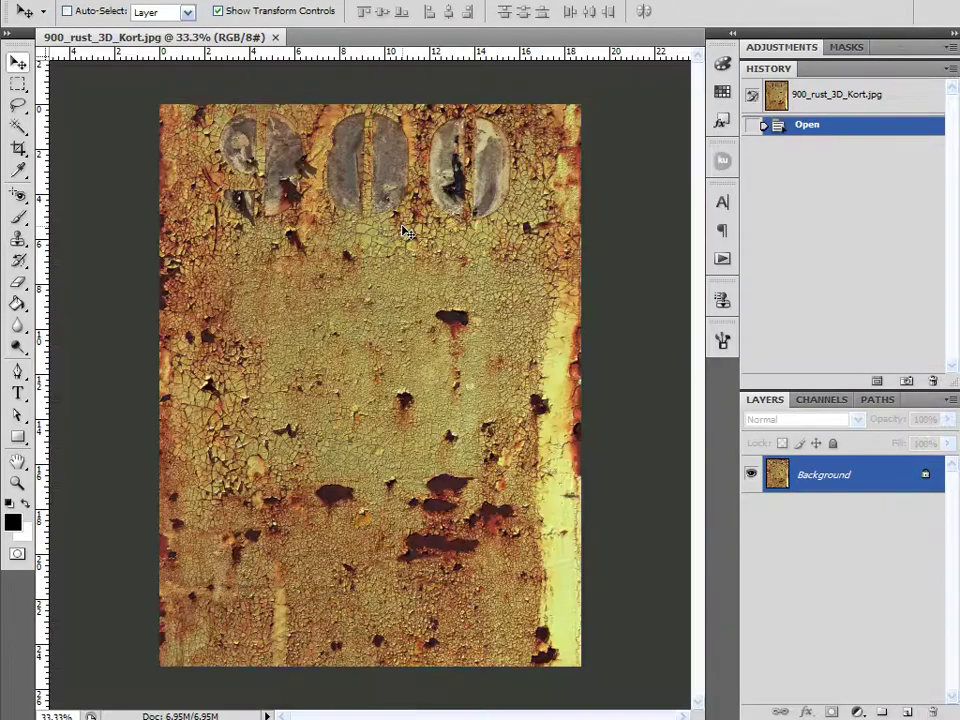
click(225, 0)
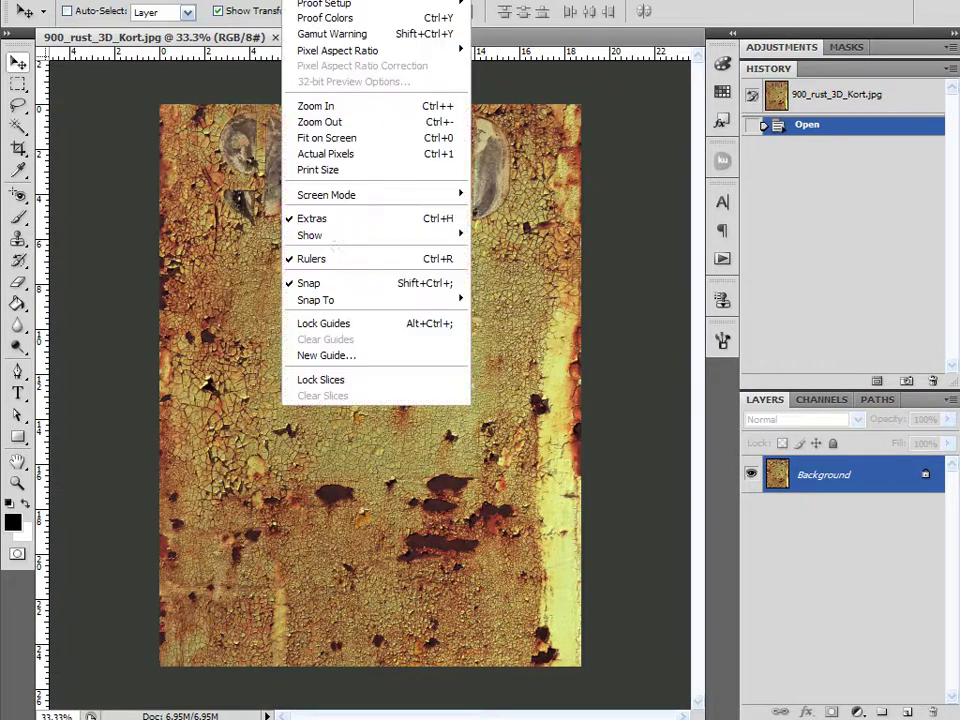
click(330, 259)
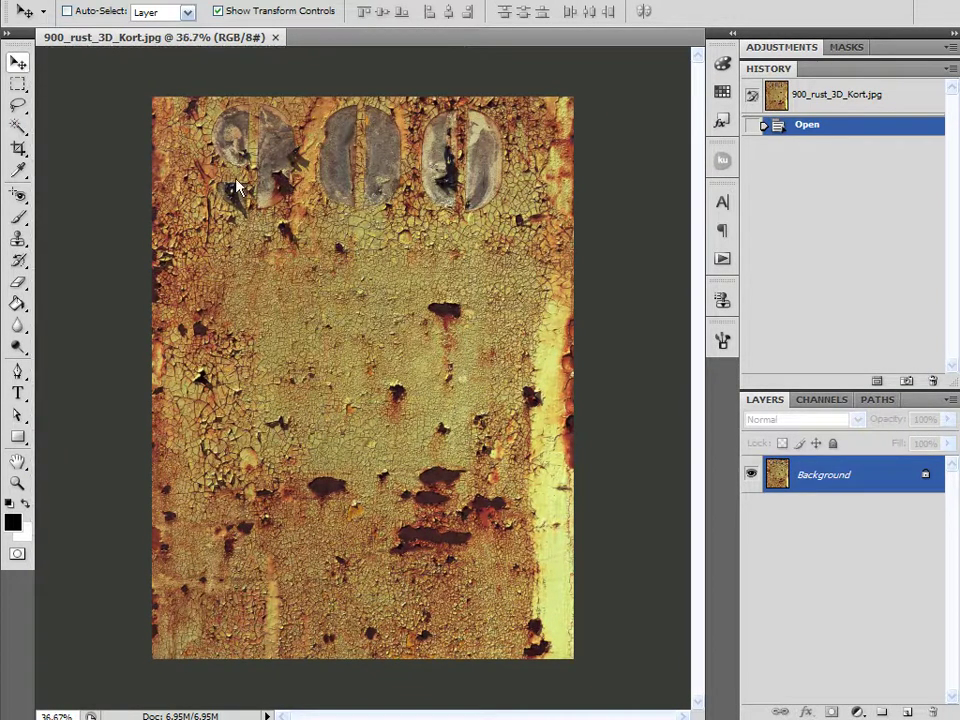
scroll(236, 187, up, 1)
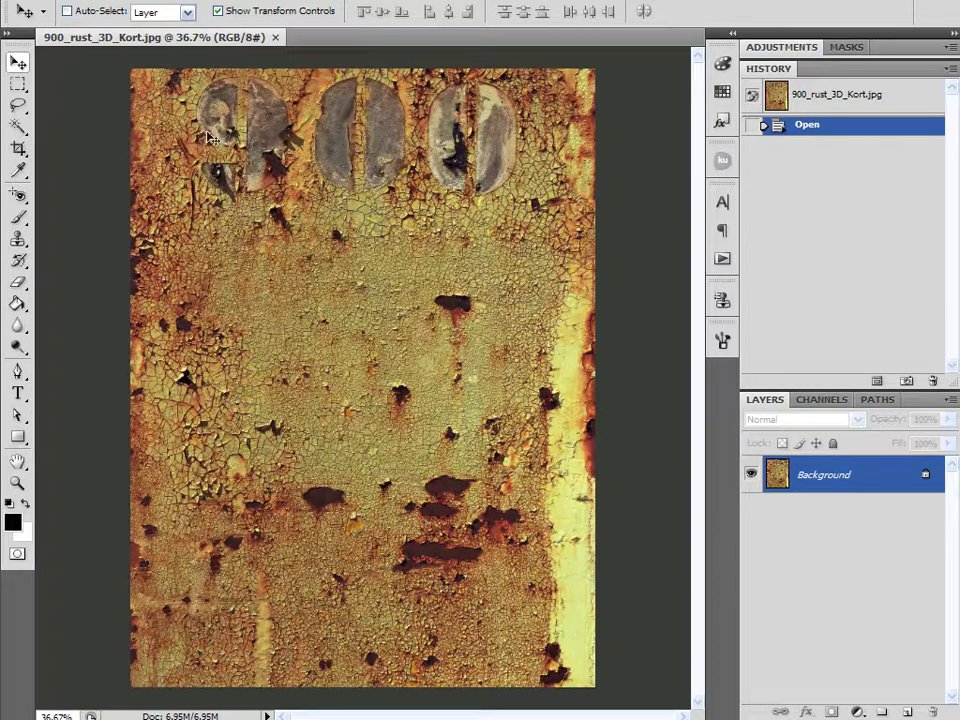
Duplicate the Background layer twice and place the copies side by side to check the seam between the left and right edges.
drag(925, 476, 910, 713)
drag(896, 489, 905, 712)
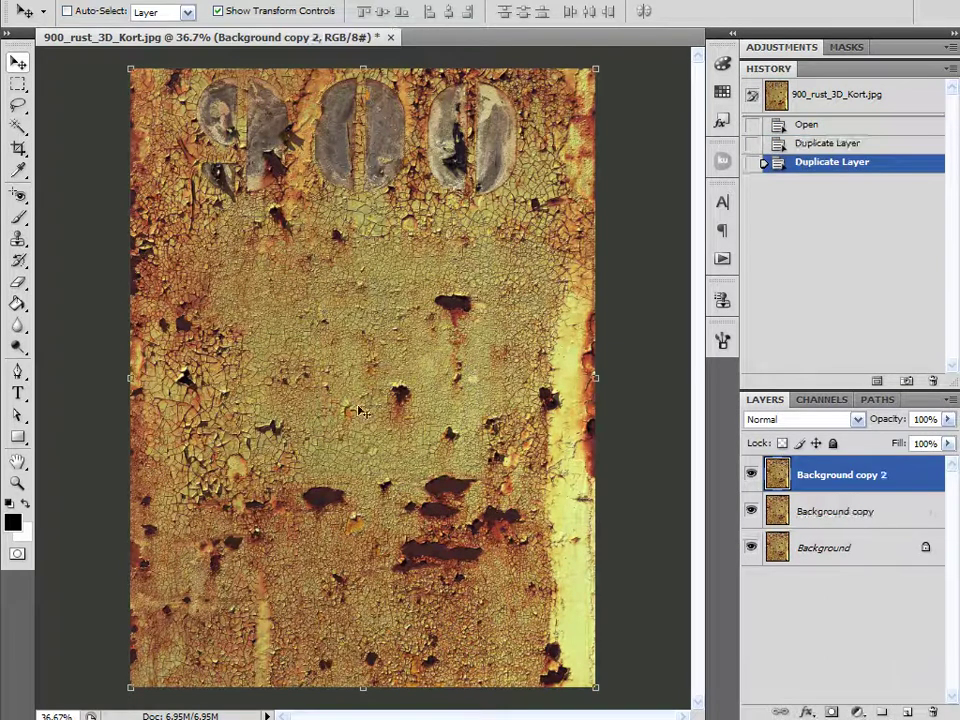
drag(330, 236, 208, 316)
click(864, 514)
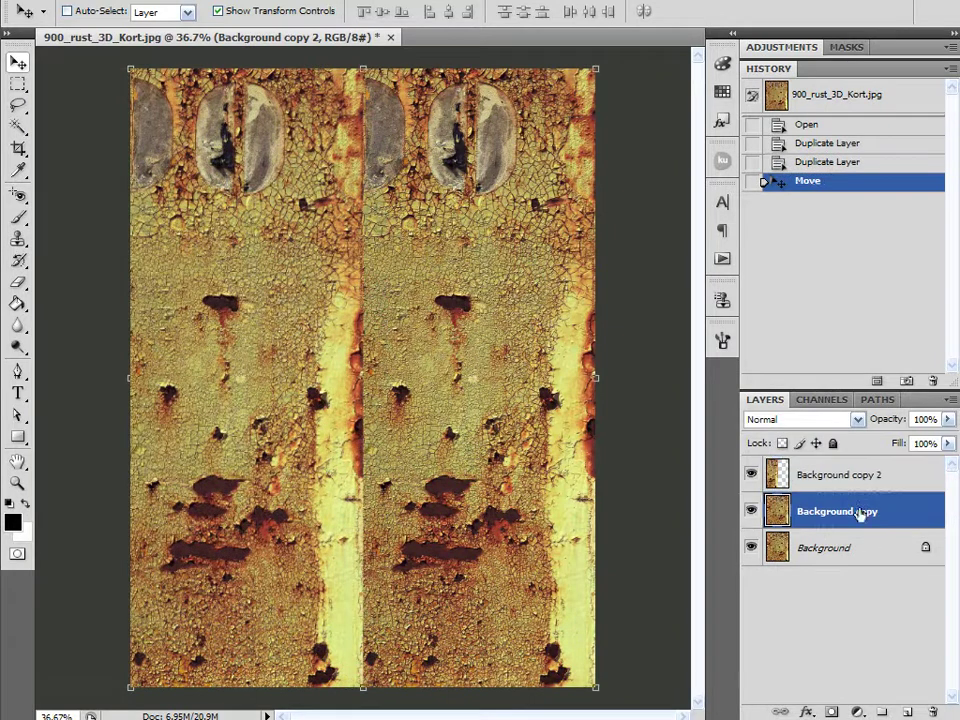
drag(525, 350, 733, 350)
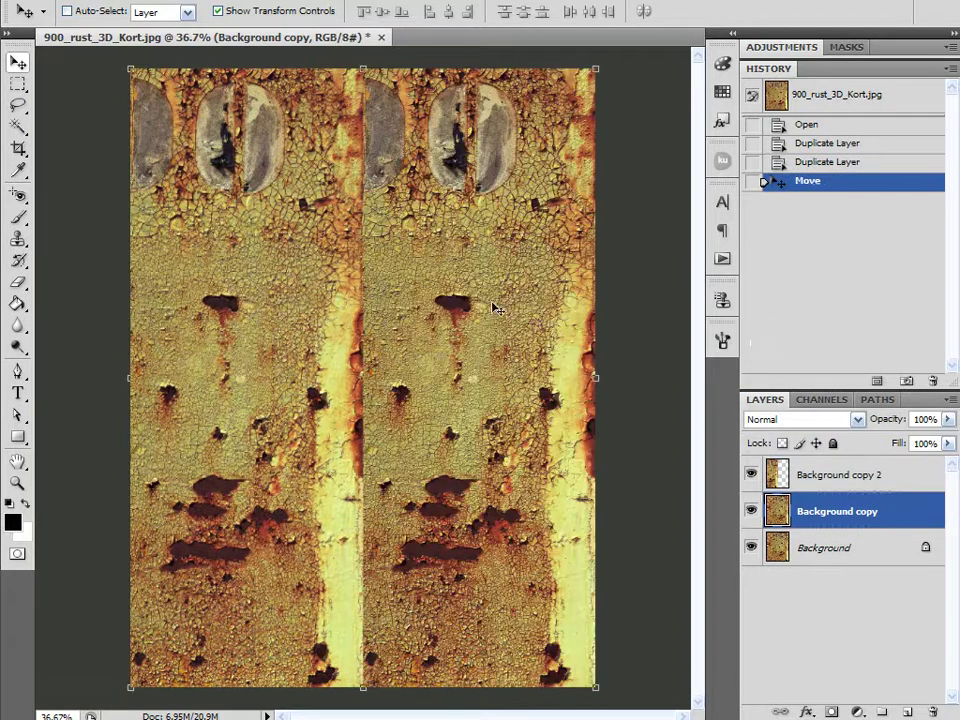
drag(492, 306, 640, 290)
drag(440, 285, 602, 294)
mouse_move(560, 264)
mouse_down()
mouse_move(360, 205)
mouse_move(377, 221)
mouse_up()
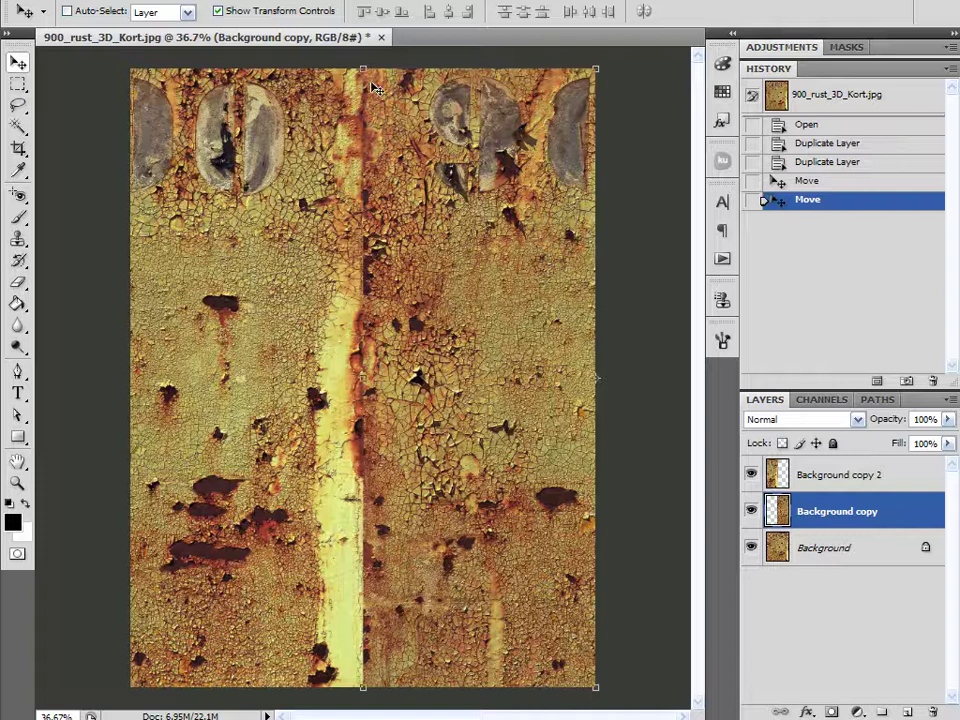
Stack the two layer copies vertically to check the seam between top and bottom edges, and delete both copies.
drag(522, 207, 278, 580)
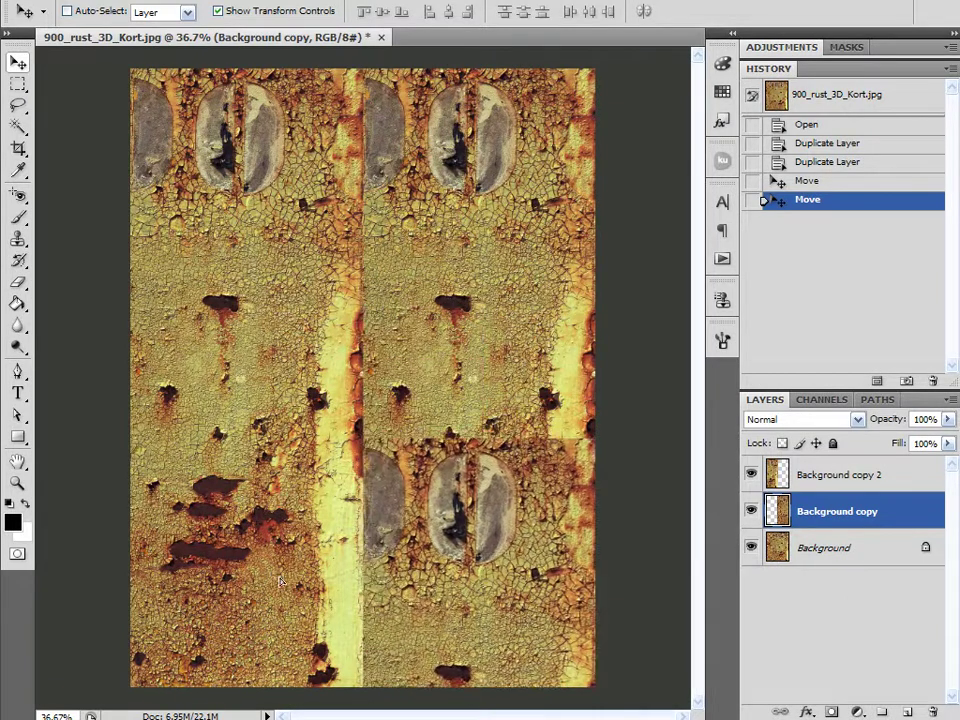
click(810, 482)
drag(308, 481, 531, 238)
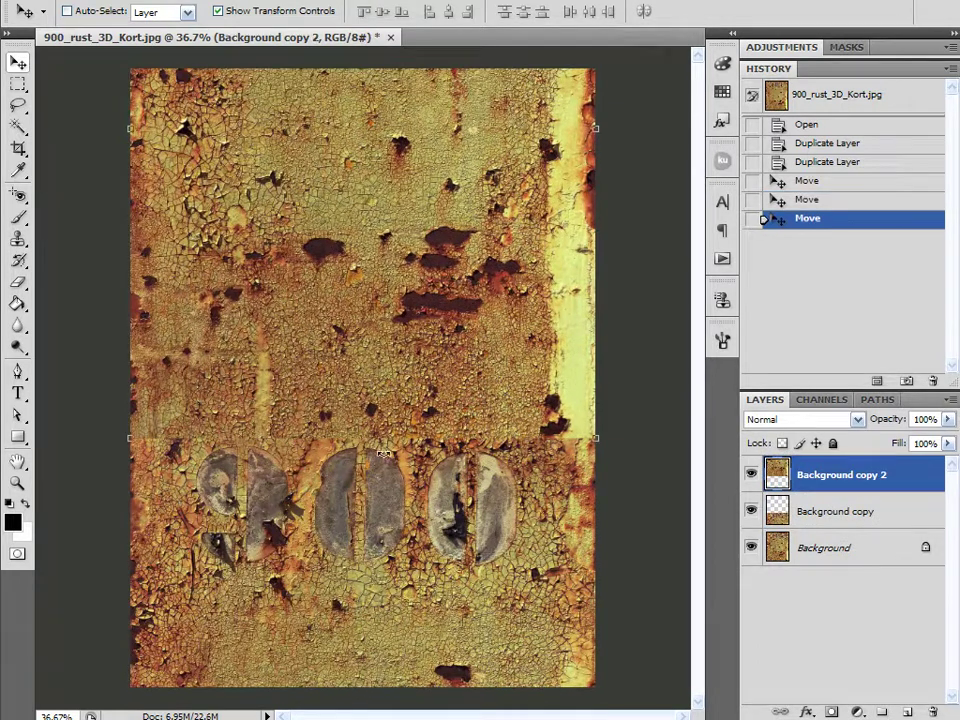
key(Delete)
click(932, 711)
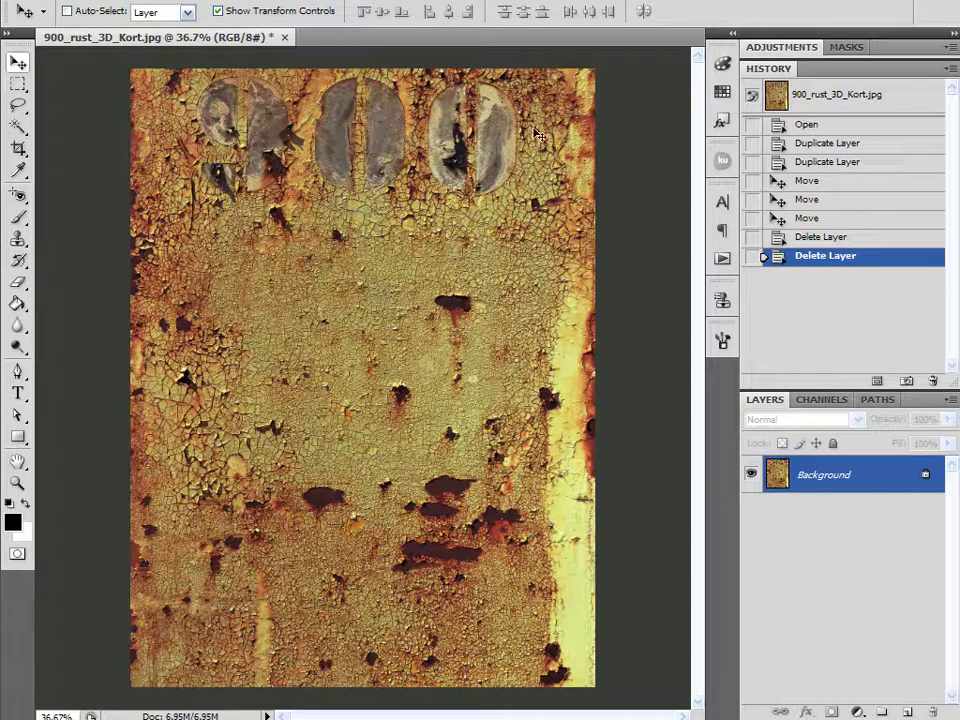
Crop away the top strip of the texture that contains the three large oval shapes.
click(18, 148)
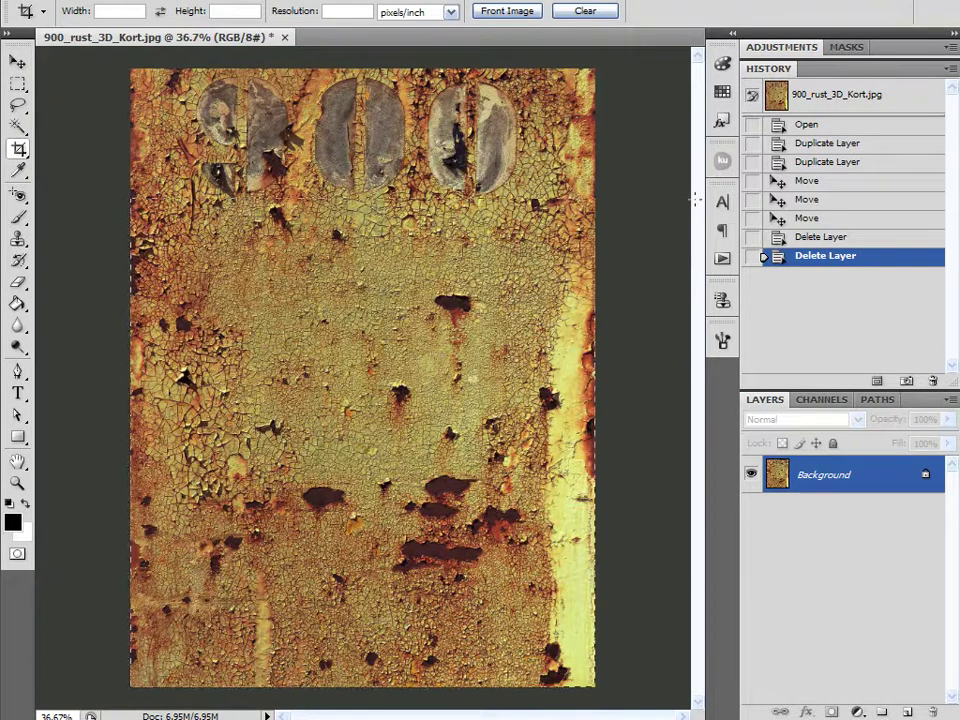
drag(695, 200, 695, 199)
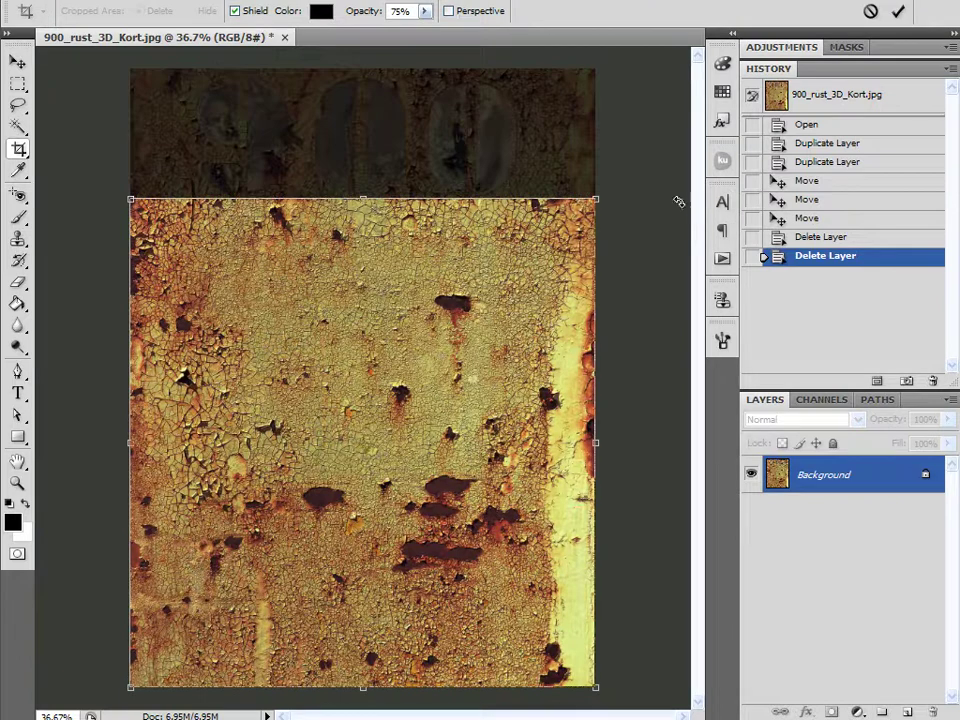
click(897, 11)
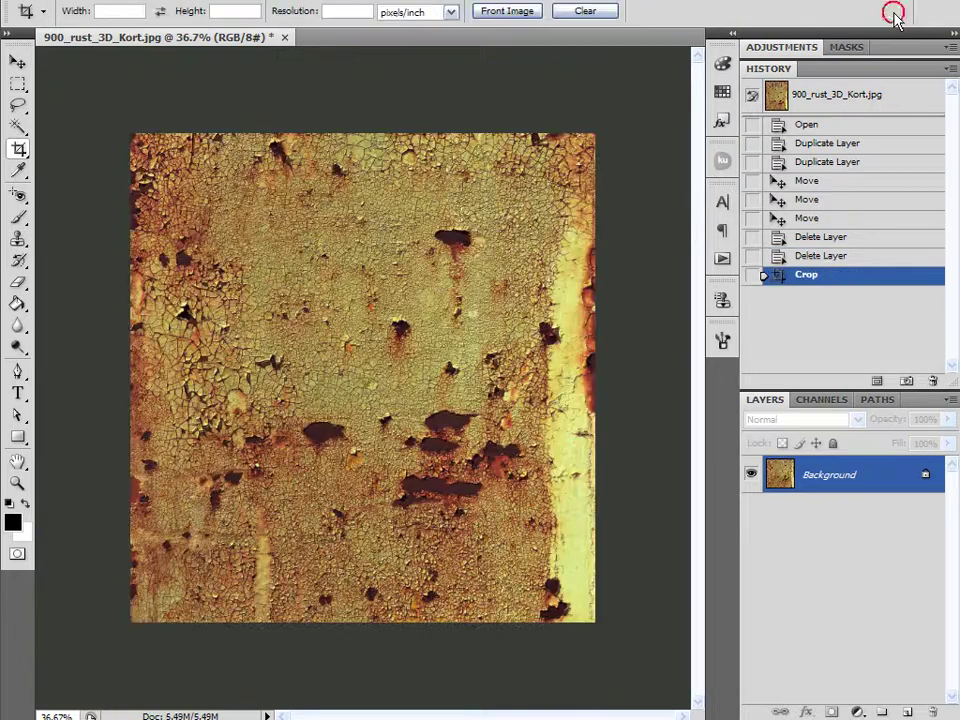
click(18, 62)
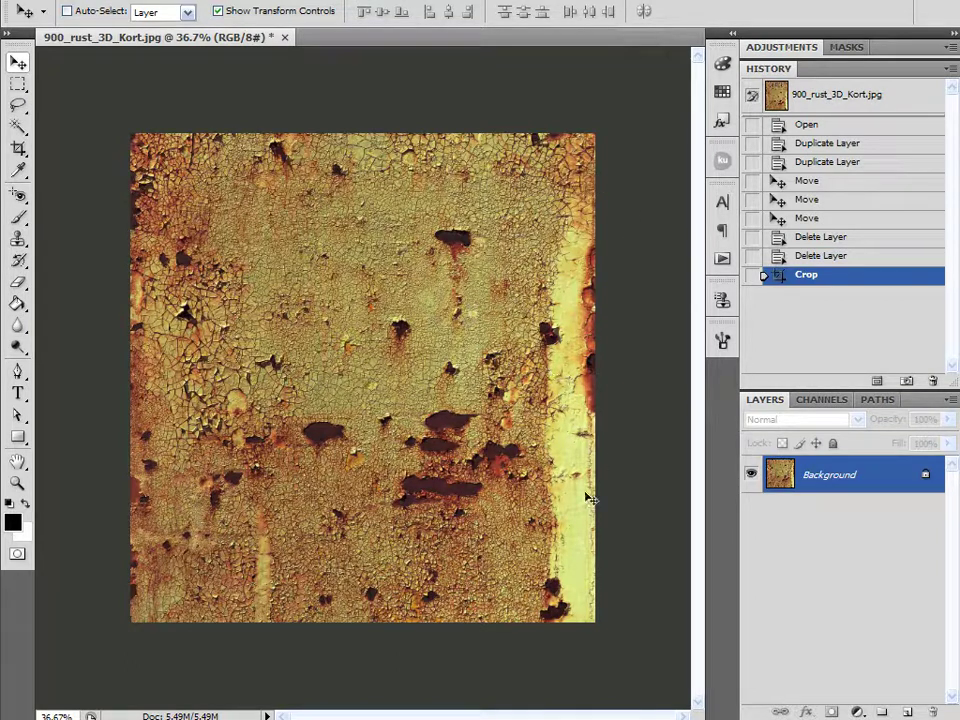
Crop away the bright yellow strip along the texture's right edge, keeping the full height.
click(18, 148)
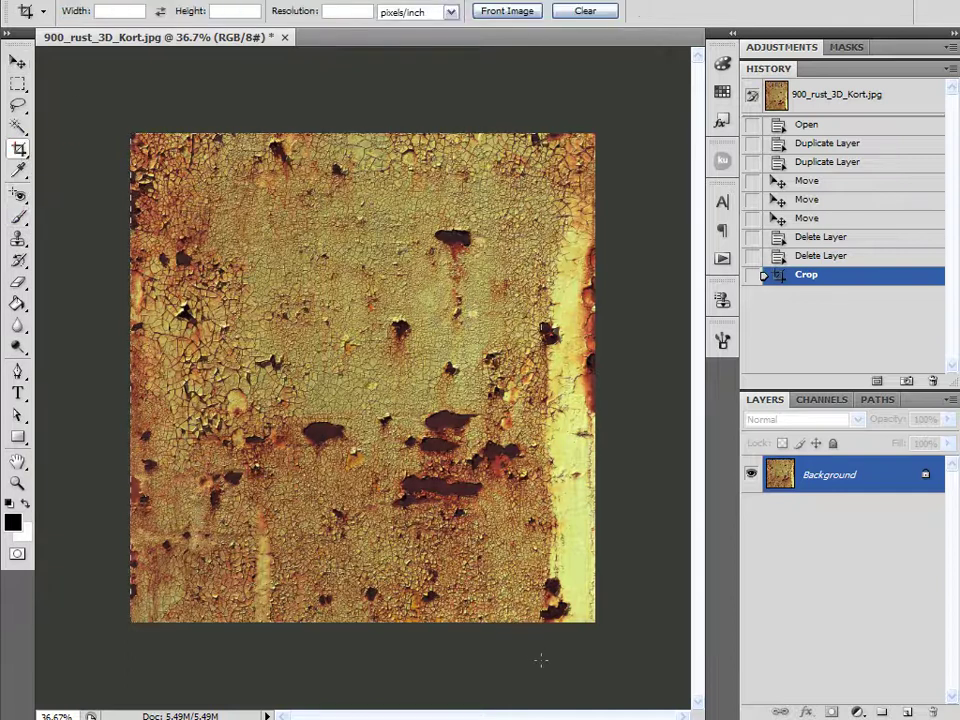
drag(538, 658, 538, 658)
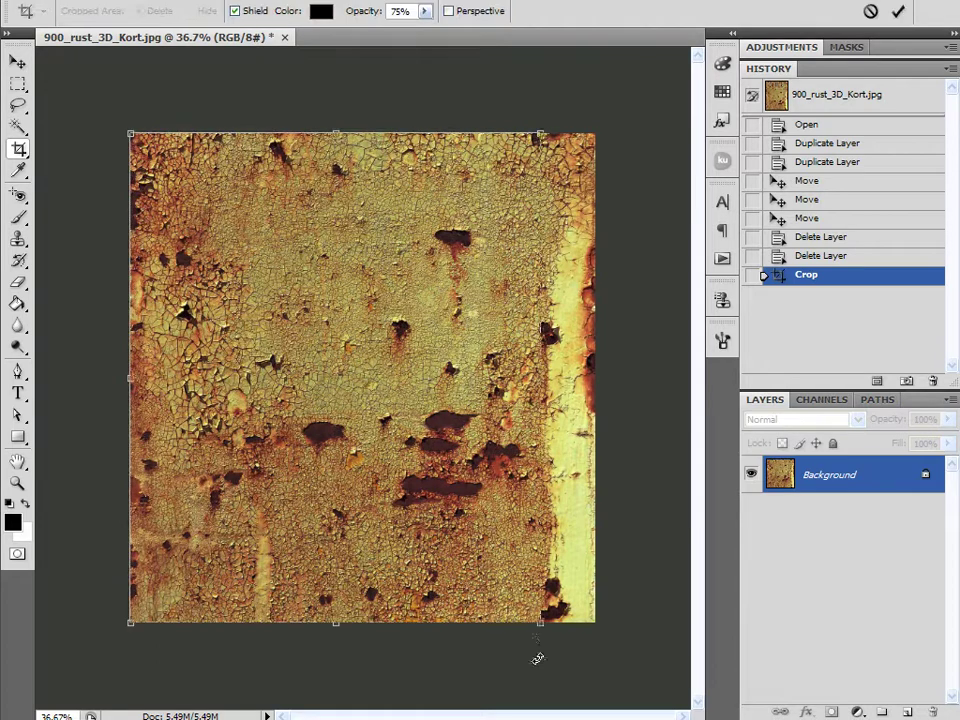
click(898, 14)
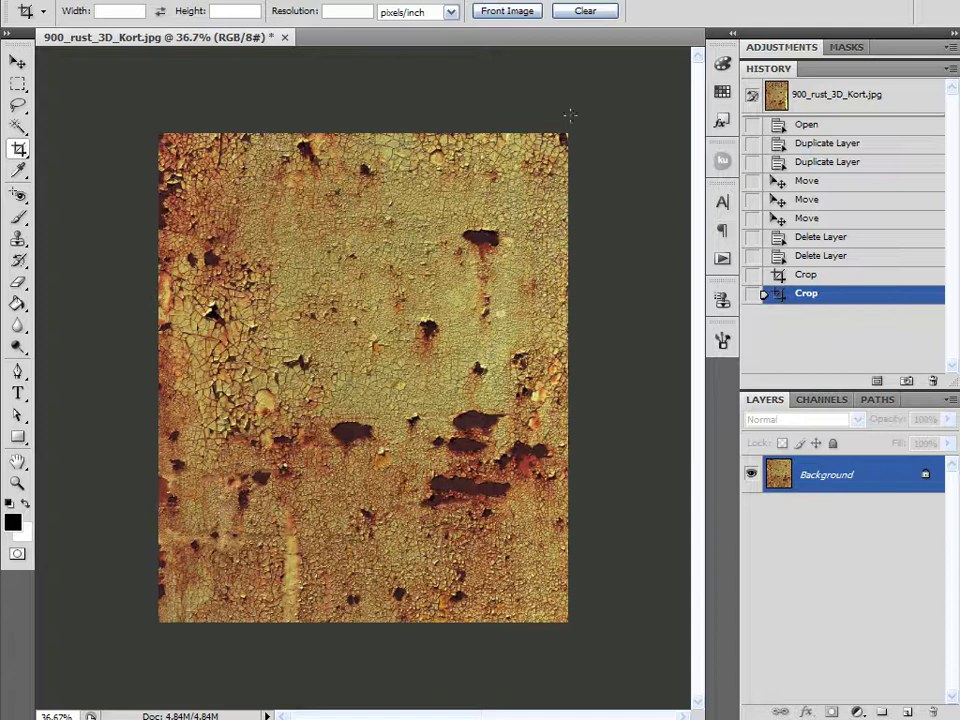
click(17, 62)
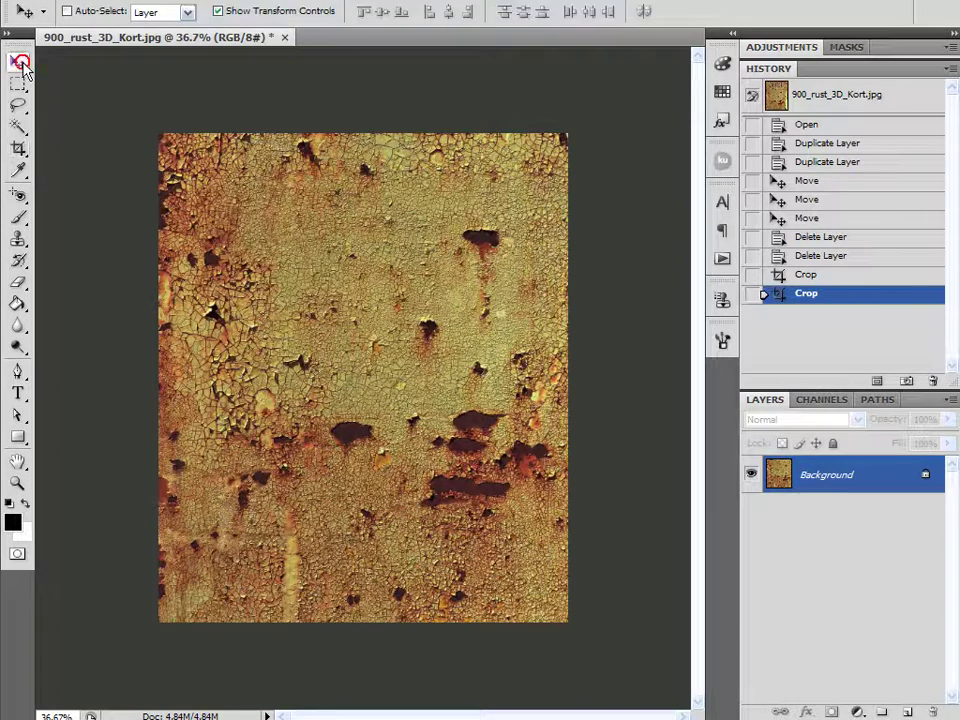
Preview the Offset filter with 500 pixels horizontal and 500 pixels vertical to expose the tiling seams, without applying it.
click(222, 1)
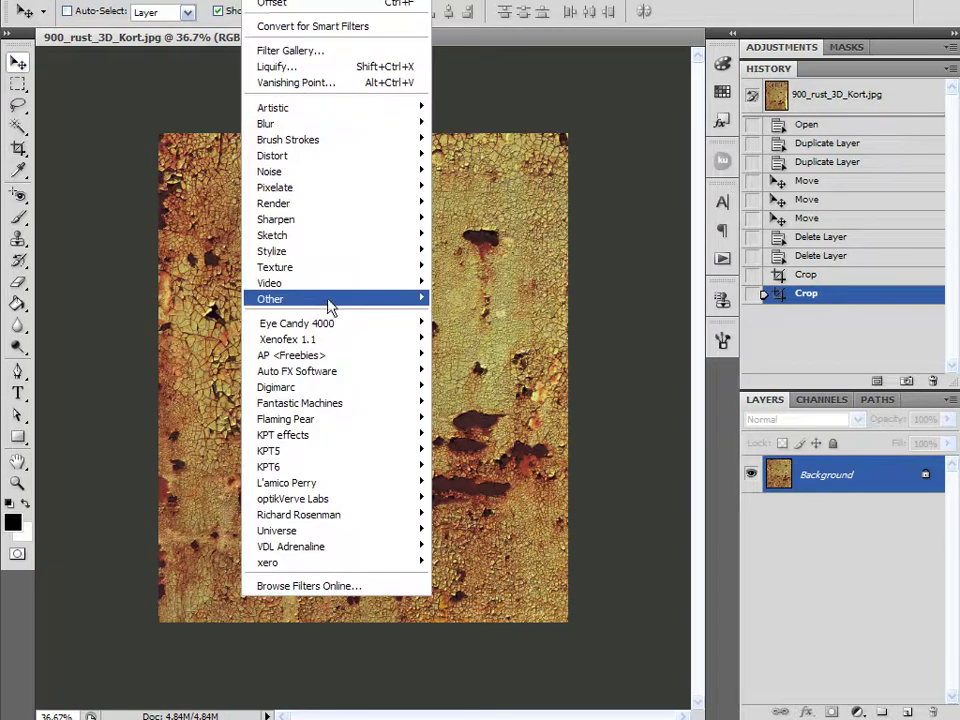
mouse_move(328, 300)
click(481, 361)
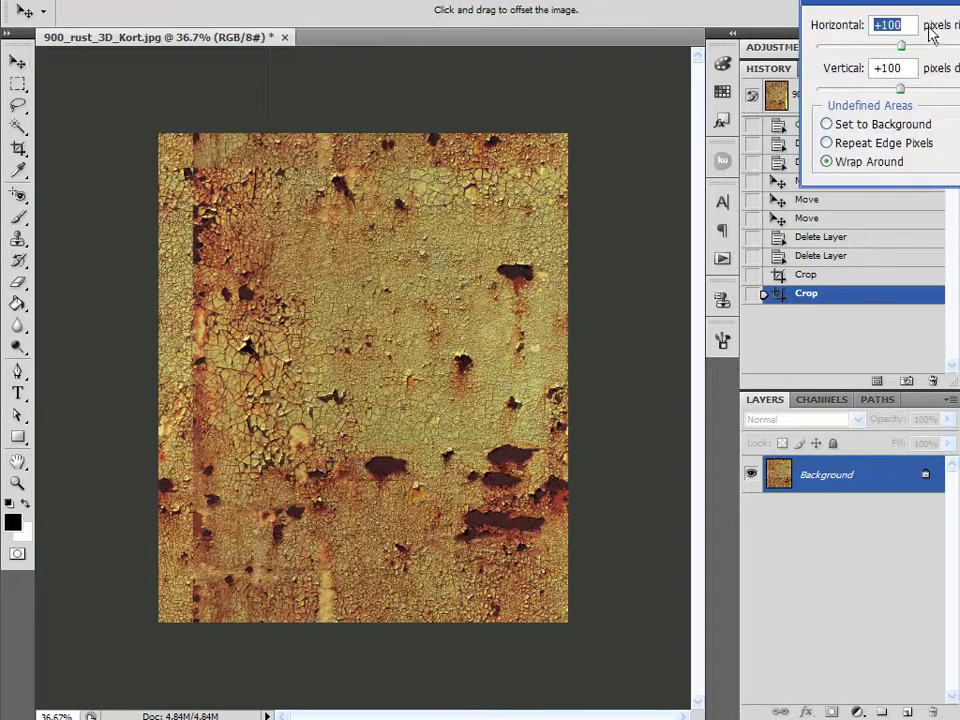
drag(903, 24, 868, 26)
text(500)
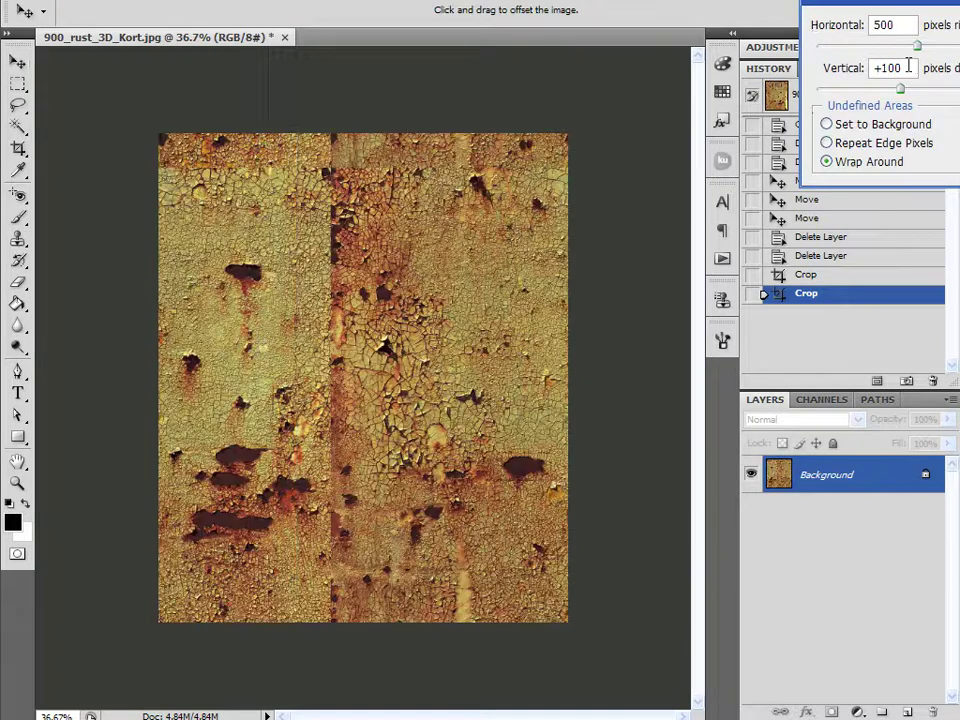
drag(908, 67, 868, 66)
text(500)
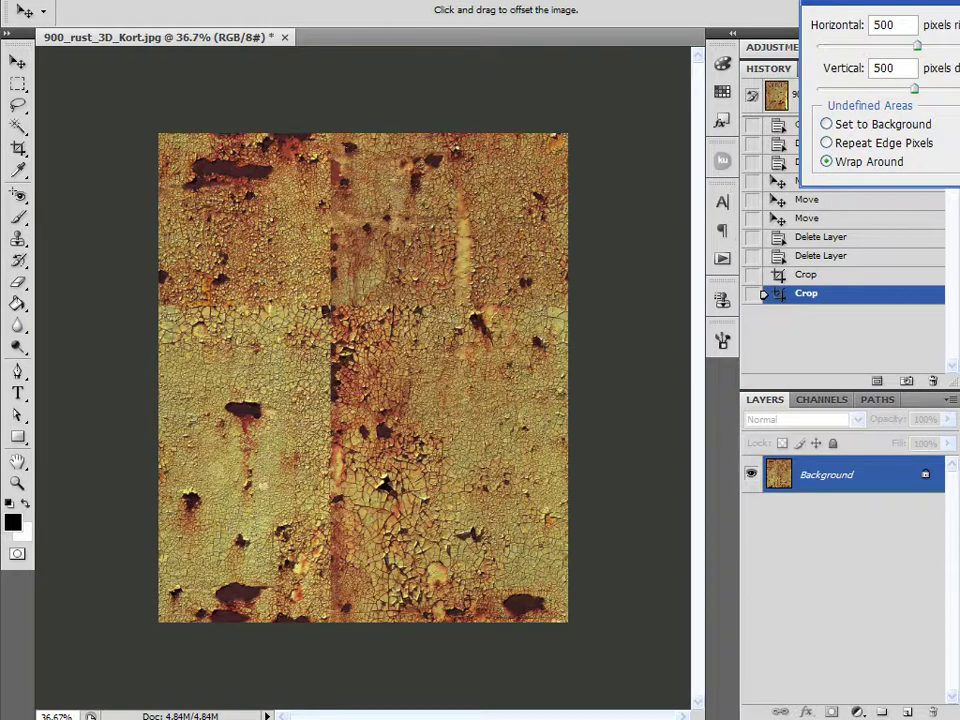
key(Escape)
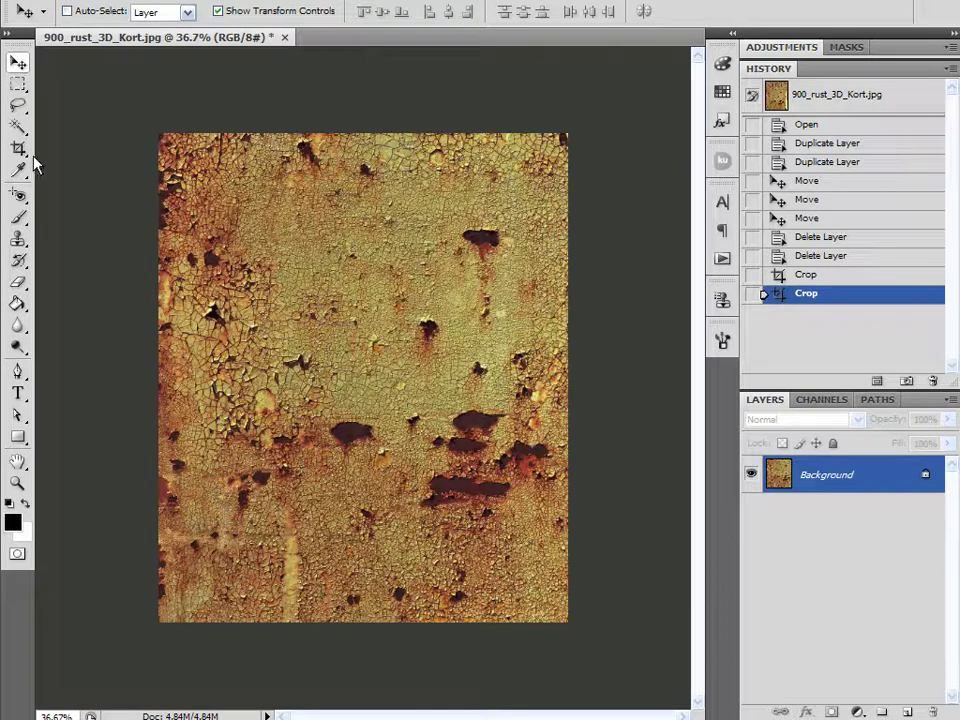
Select a full-width strip across the top quarter of the texture and copy it to a new layer.
click(20, 84)
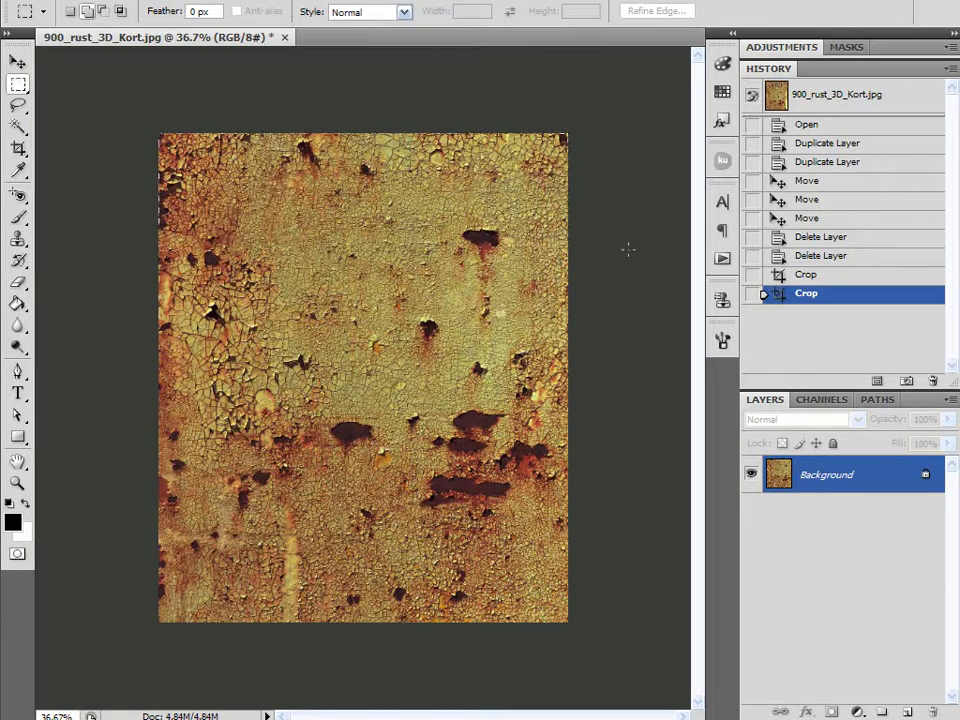
drag(630, 250, 150, 125)
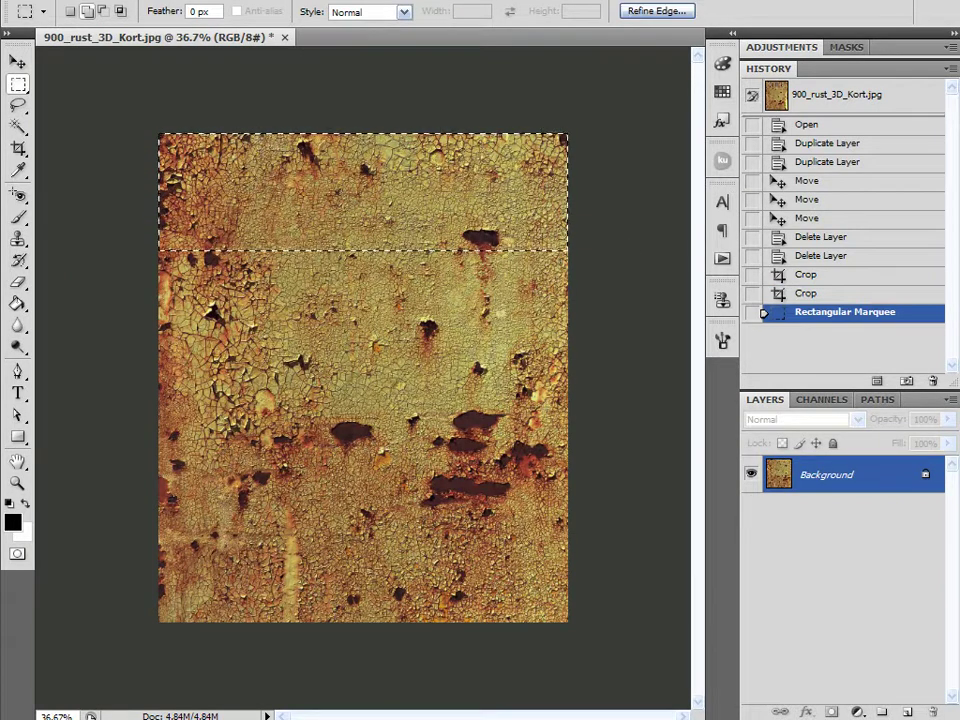
right_click(264, 224)
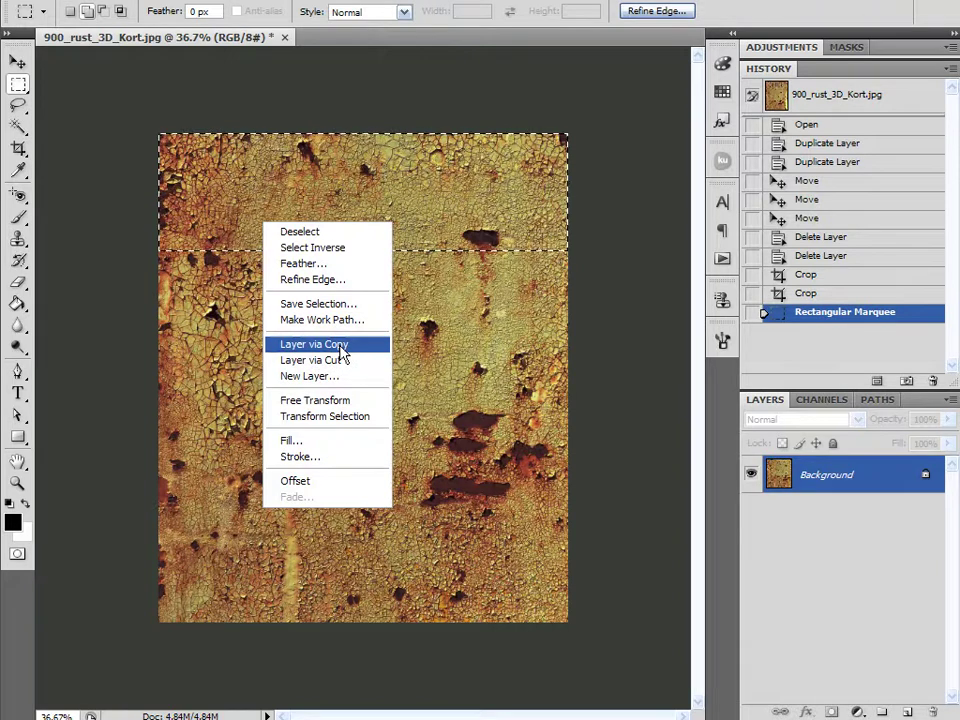
click(338, 343)
click(17, 61)
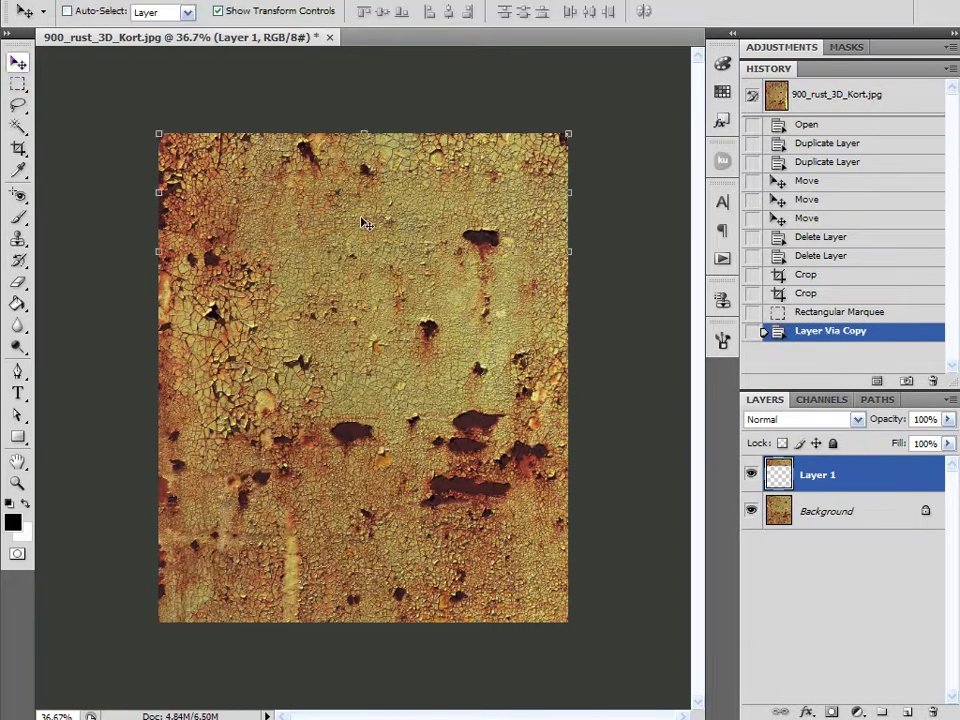
drag(370, 222, 340, 255)
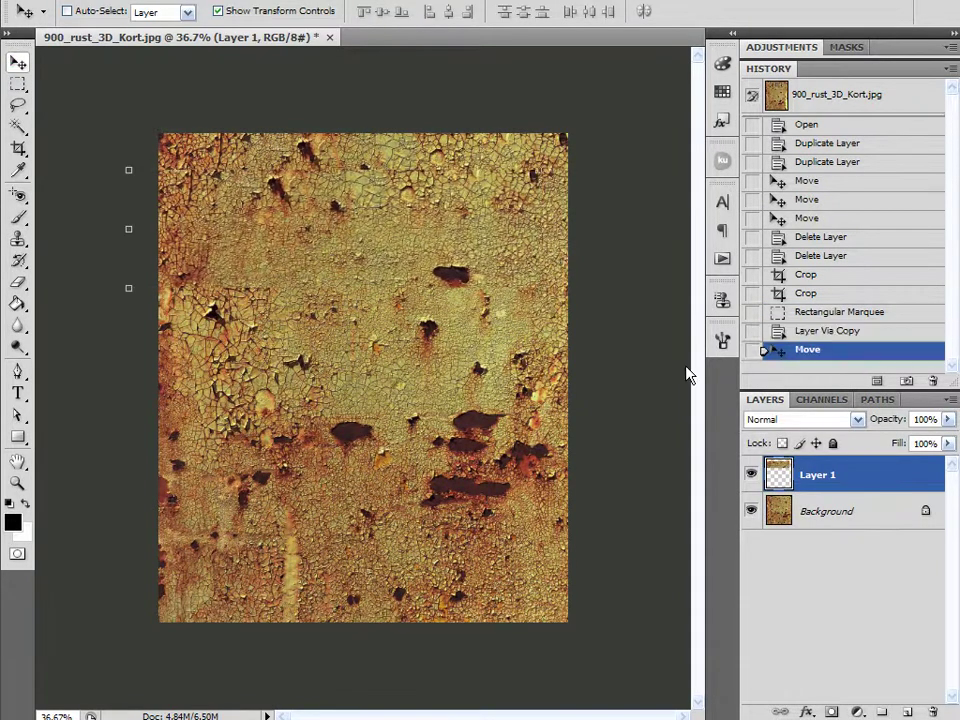
click(825, 332)
Flip the copied strip vertically and move it straight down to the bottom edge of the image.
click(84, 0)
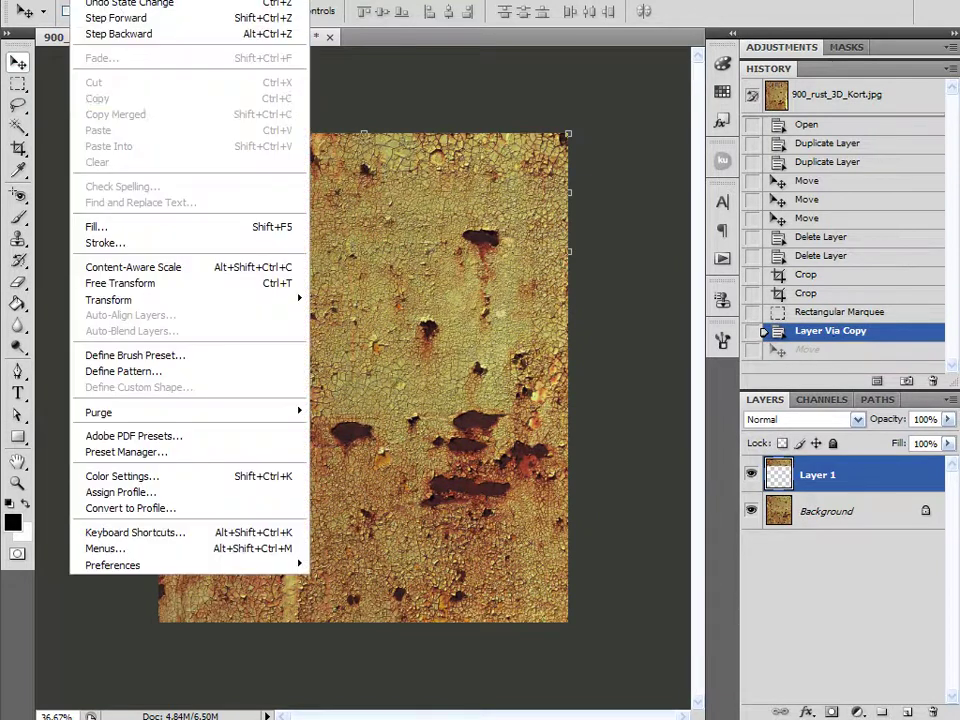
mouse_move(172, 304)
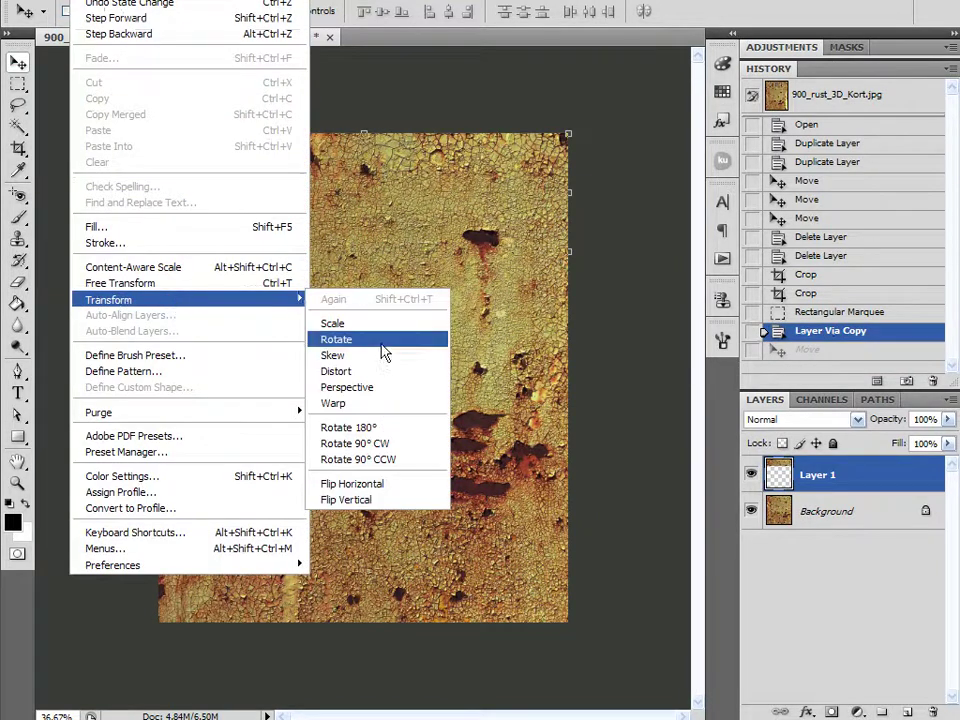
click(380, 500)
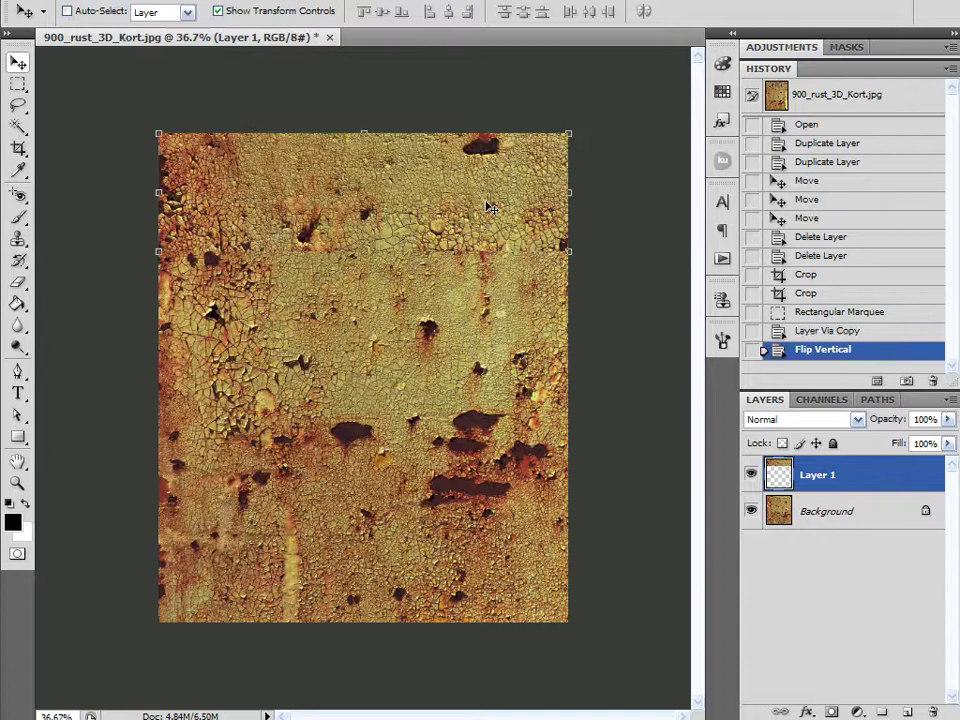
drag(488, 205, 488, 573)
scroll(529, 639, up, 2)
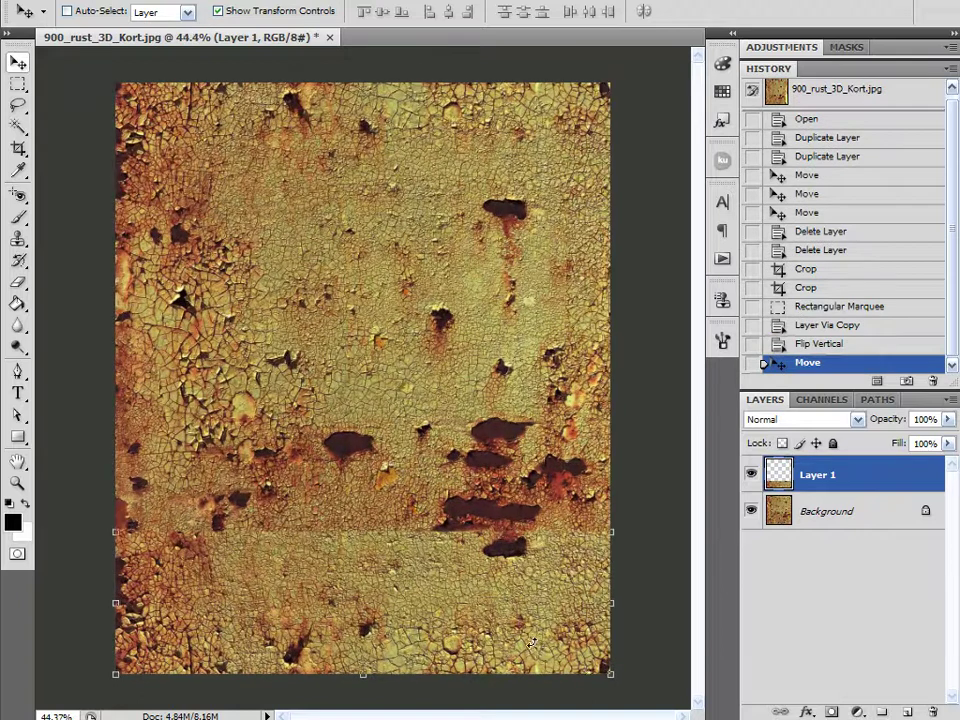
click(842, 643)
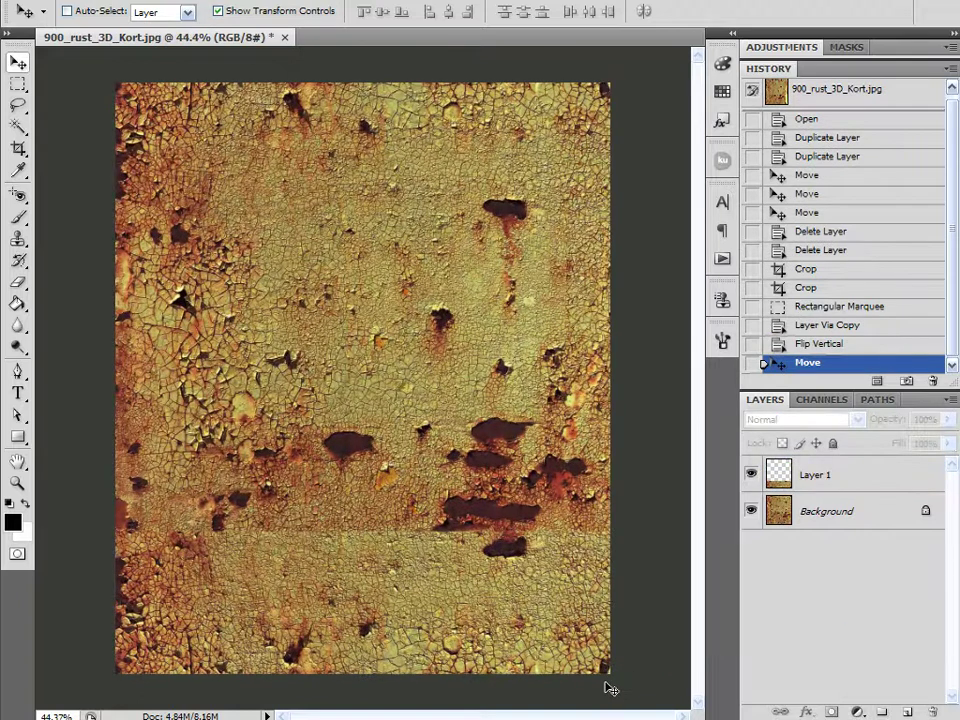
key(ctrl+shift+d)
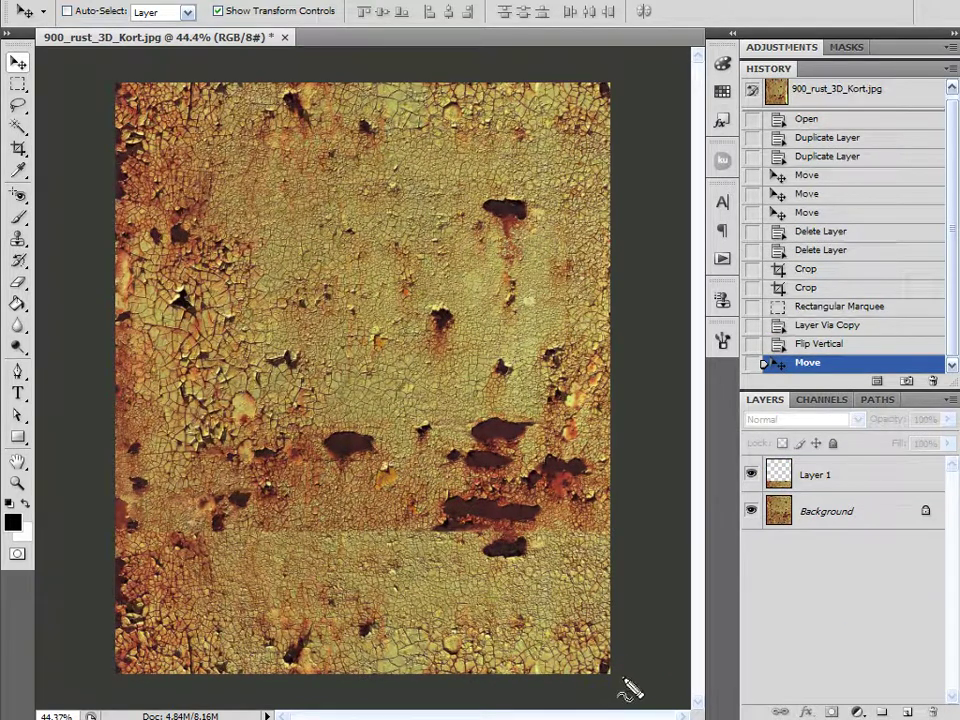
mouse_move(624, 677)
mouse_down()
mouse_move(609, 656)
mouse_move(600, 683)
mouse_up()
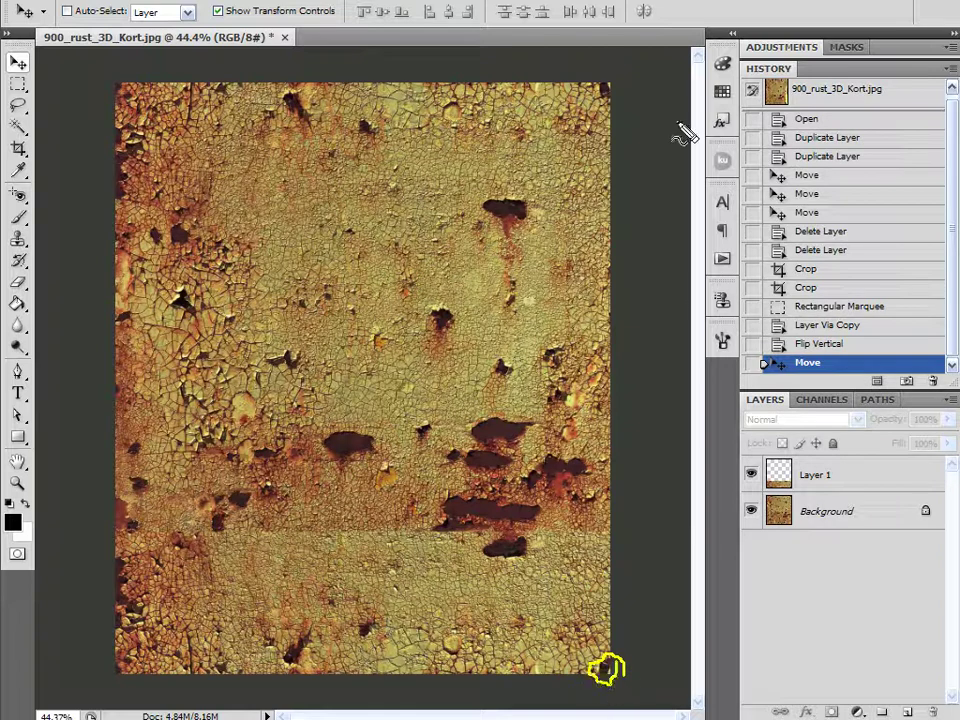
mouse_move(627, 68)
mouse_down()
mouse_move(589, 100)
mouse_move(624, 100)
mouse_move(634, 52)
mouse_up()
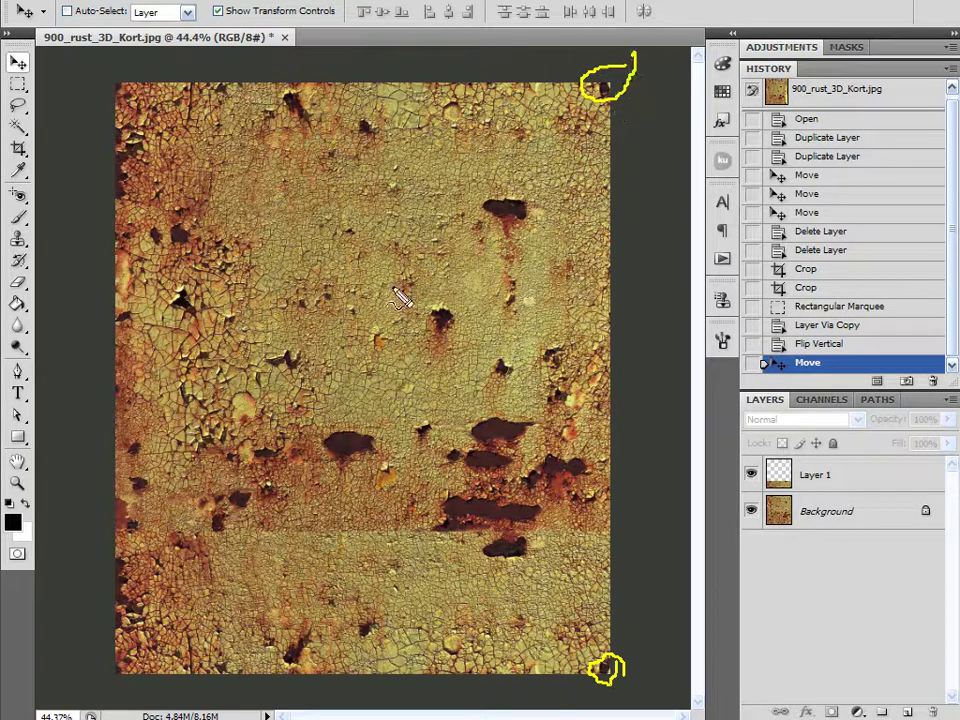
key(Escape)
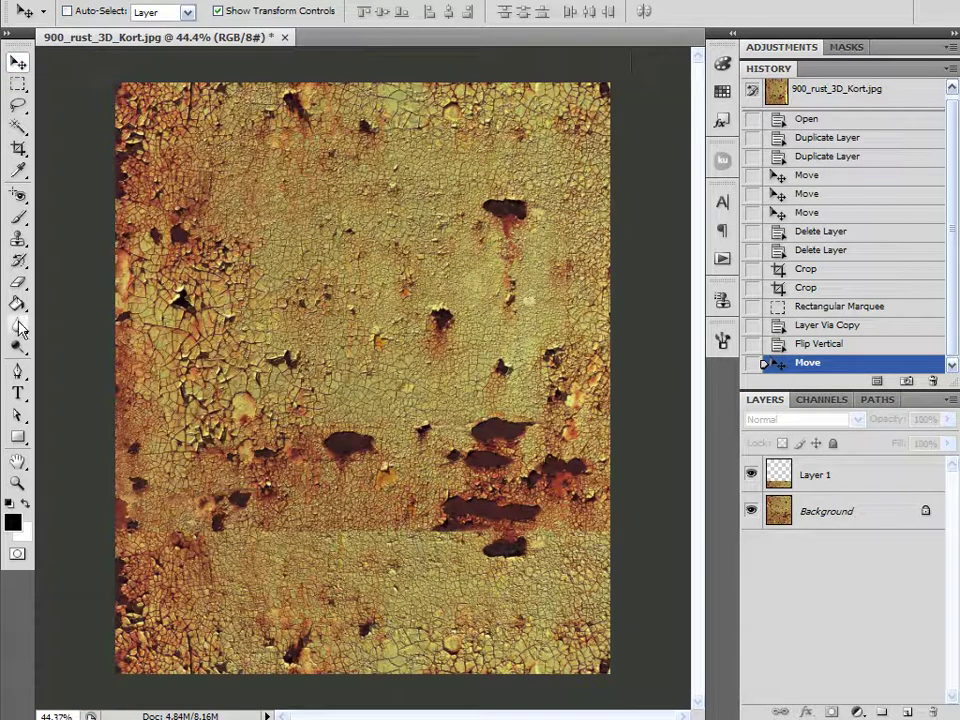
Blend the upper edge of the mirrored bottom strip into the background with a soft 100 px Eraser, and flatten the image.
click(18, 283)
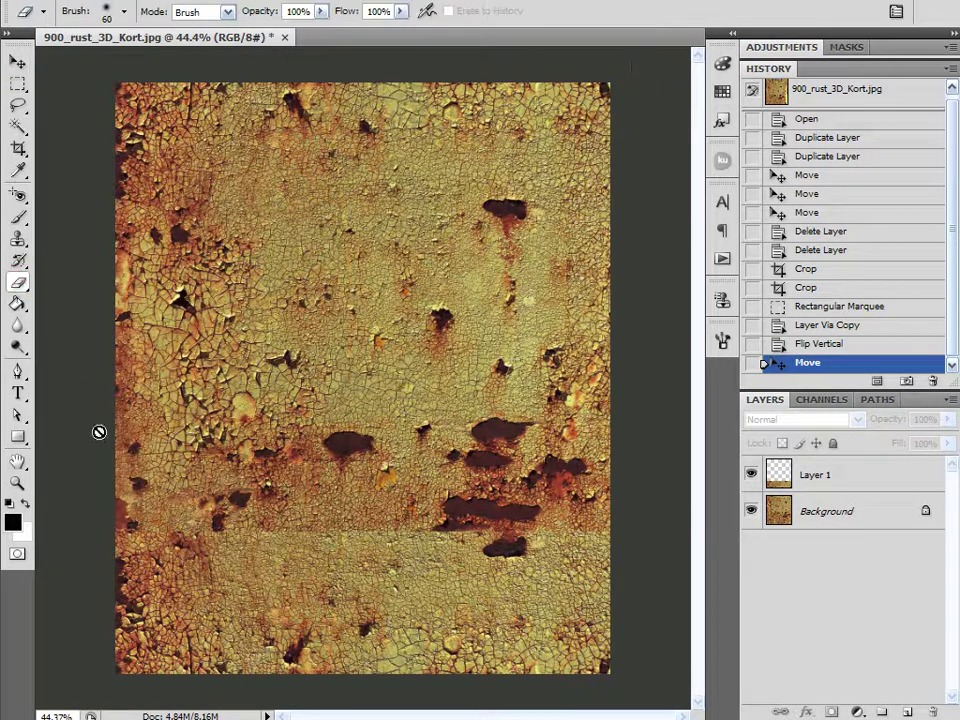
click(815, 481)
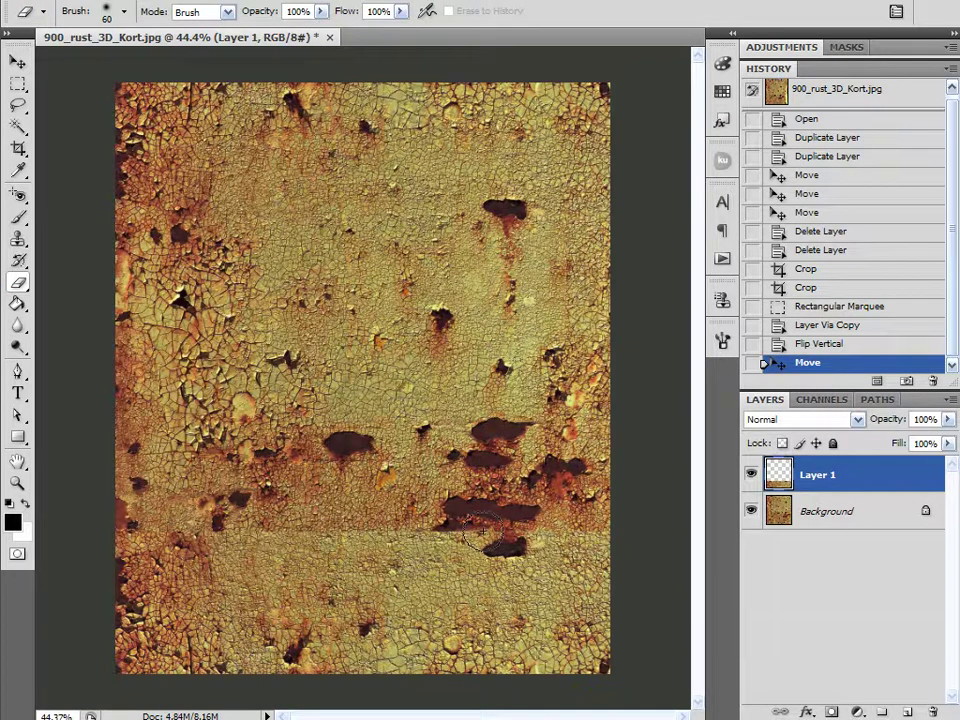
key(bracketright)
key(bracketright)
key(bracketright)
key(bracketright)
click(721, 339)
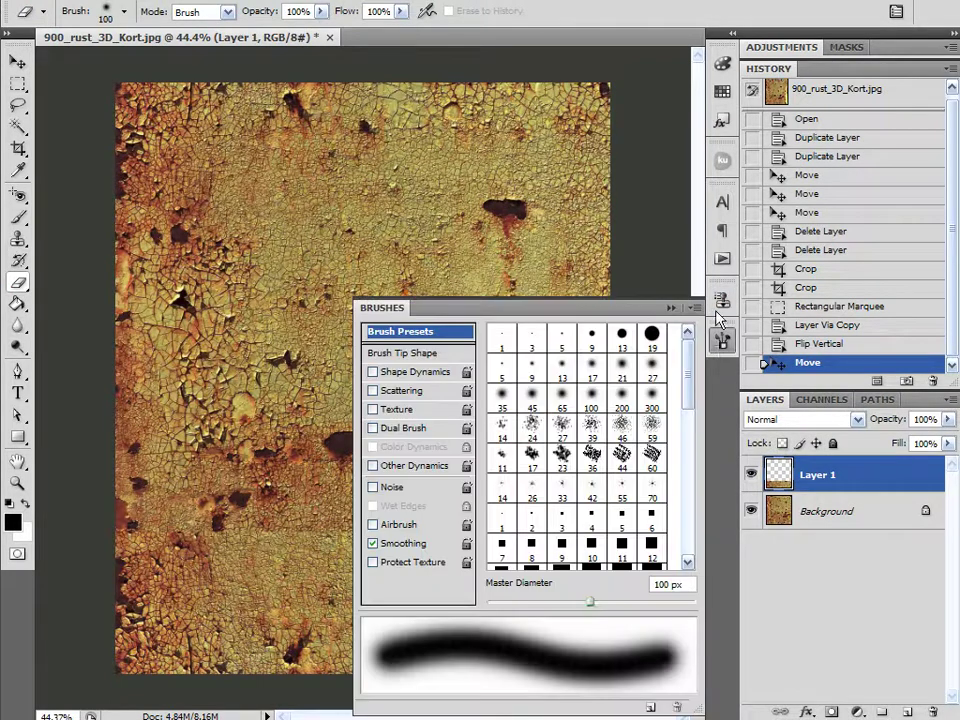
click(723, 340)
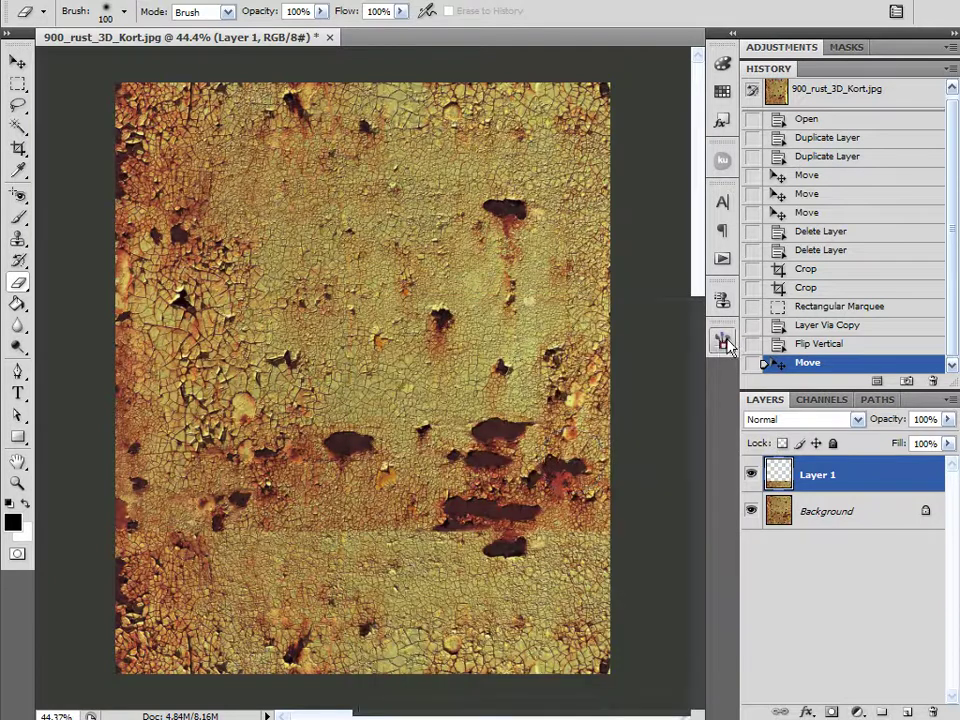
mouse_move(575, 535)
mouse_down()
mouse_move(504, 572)
mouse_move(390, 557)
mouse_move(285, 500)
mouse_move(306, 490)
mouse_move(112, 537)
mouse_move(300, 572)
mouse_move(340, 560)
mouse_move(256, 560)
mouse_move(180, 600)
mouse_move(215, 531)
mouse_move(185, 555)
mouse_move(265, 530)
mouse_move(420, 590)
mouse_move(492, 575)
mouse_move(576, 585)
mouse_move(333, 597)
mouse_move(205, 428)
mouse_move(168, 425)
mouse_move(213, 418)
mouse_move(198, 412)
mouse_up()
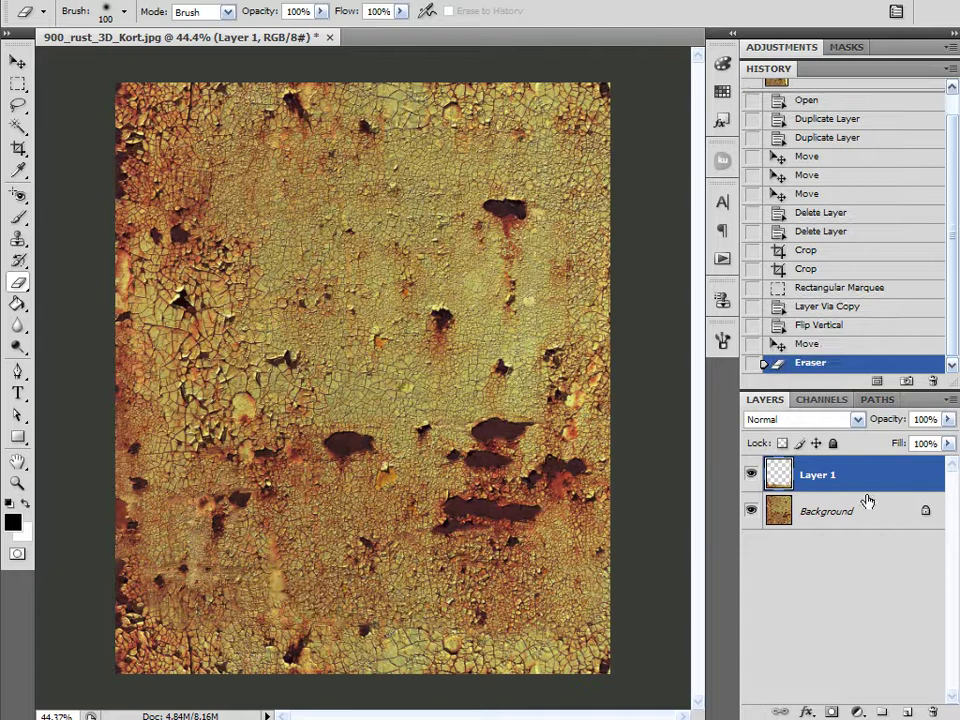
click(170, 0)
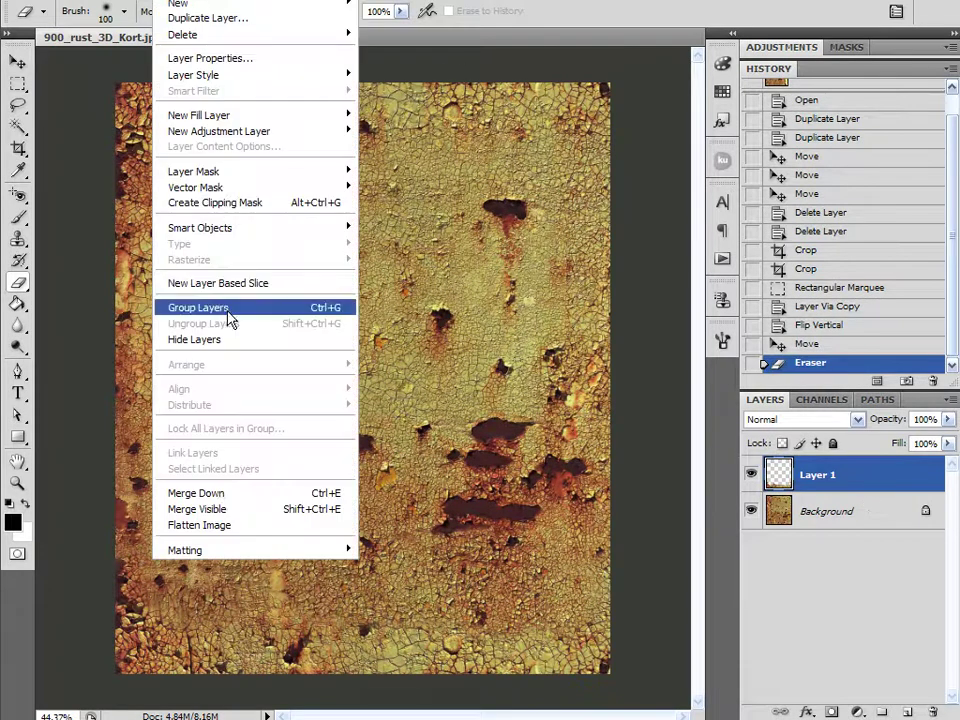
click(213, 525)
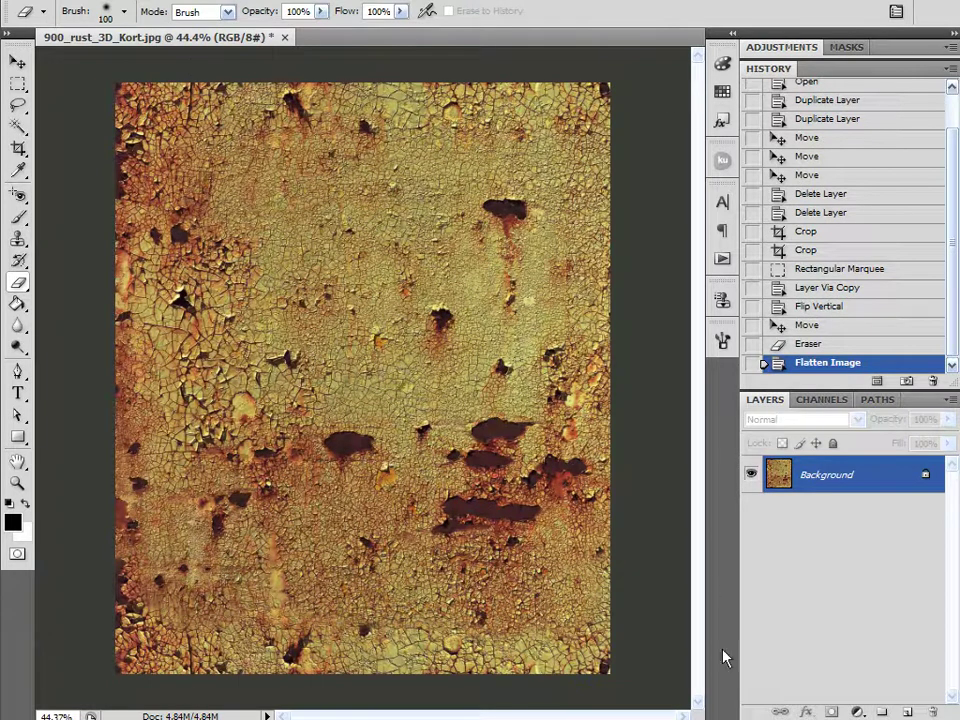
Select a full-height strip covering about the left third of the texture and copy it to a new layer.
click(18, 88)
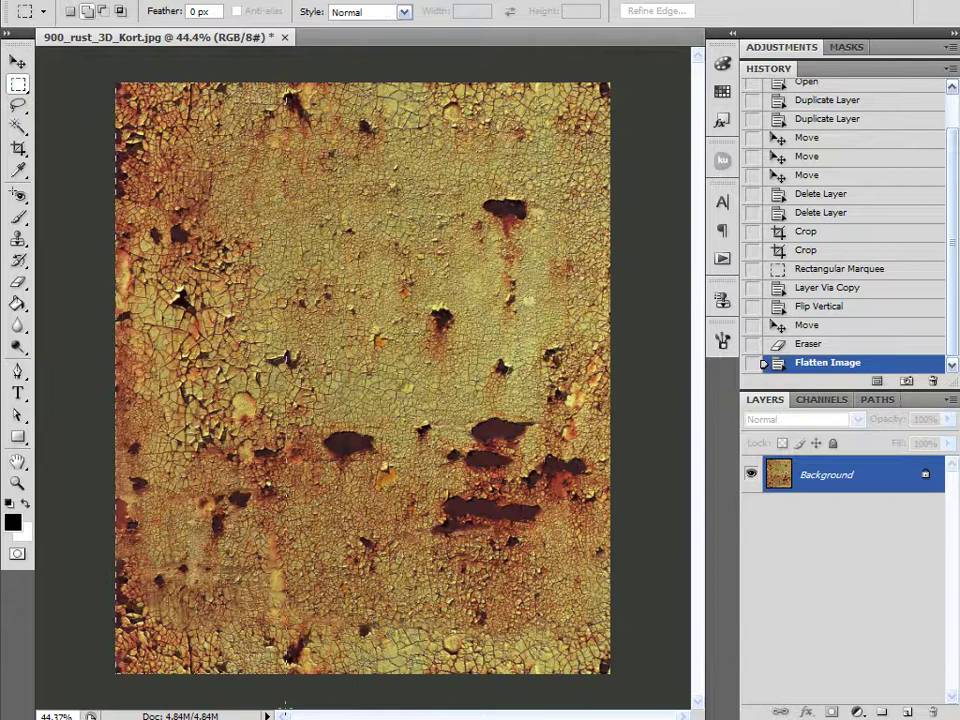
drag(287, 708, 110, 76)
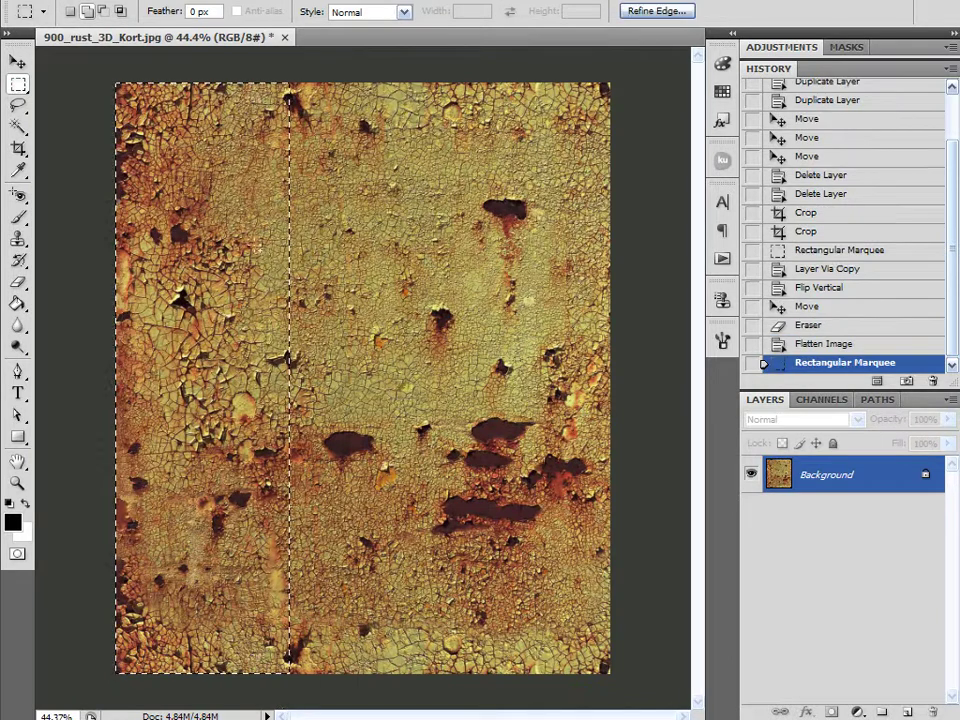
right_click(223, 318)
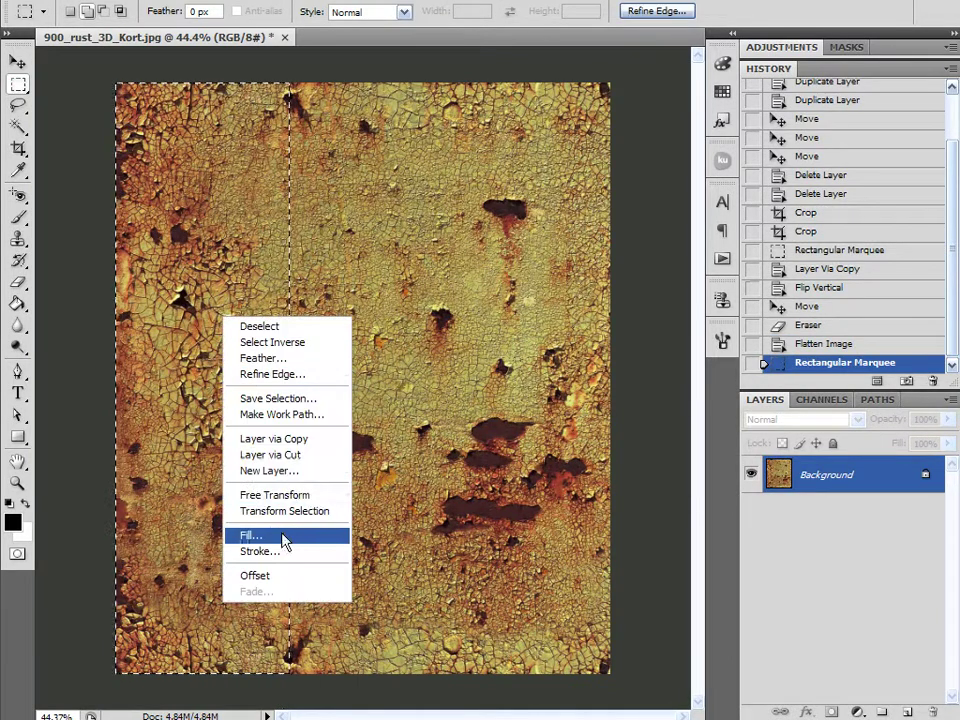
click(287, 439)
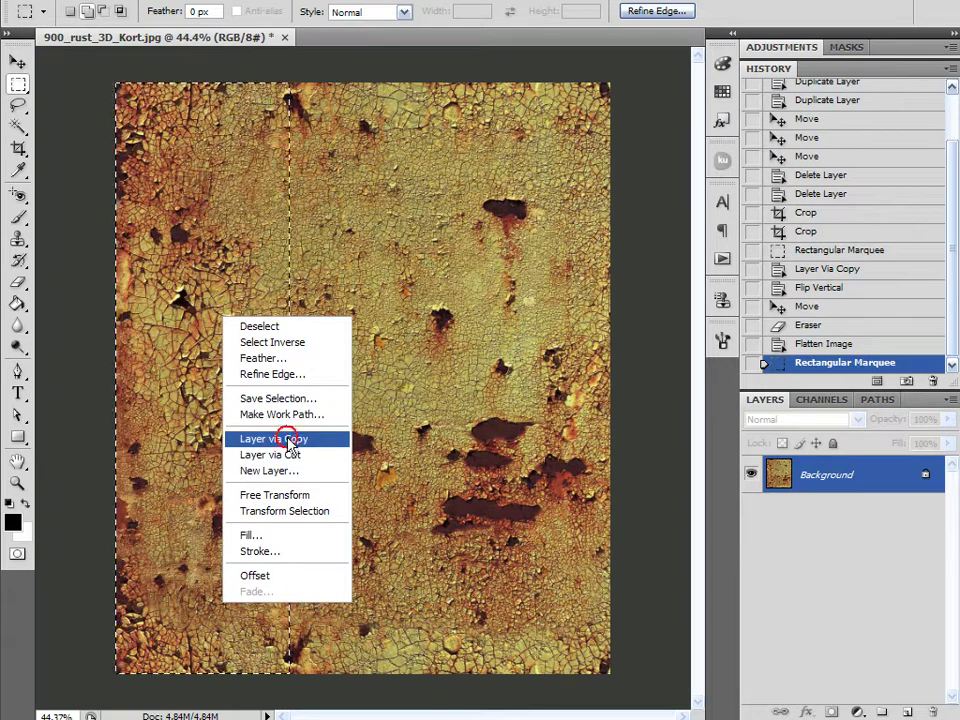
Flip the copied strip horizontally and move it straight across to the right edge of the image.
click(84, 0)
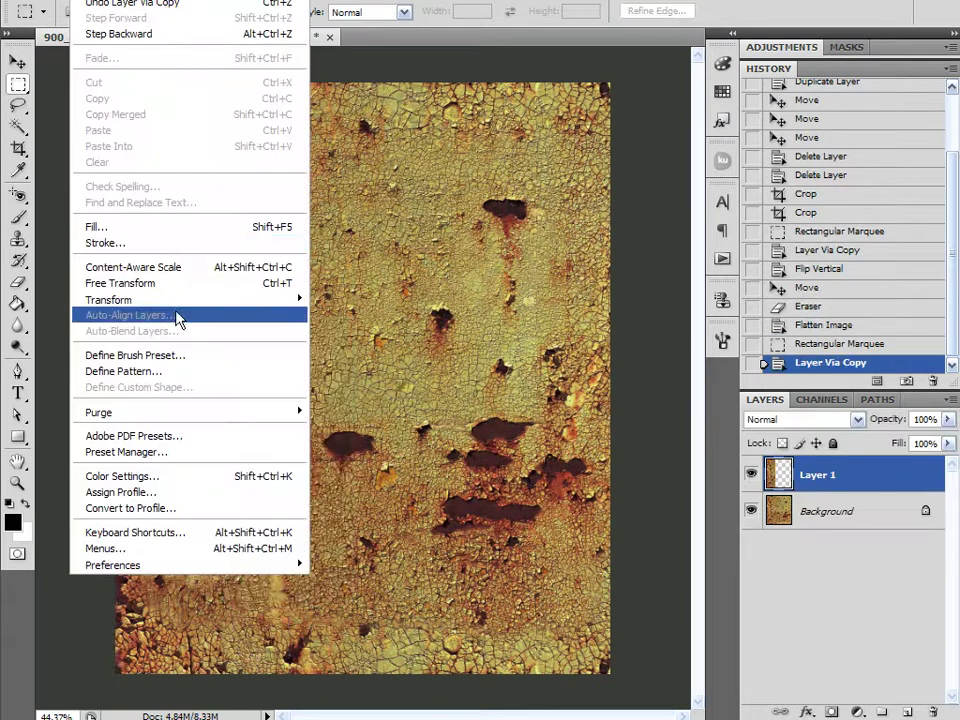
mouse_move(178, 303)
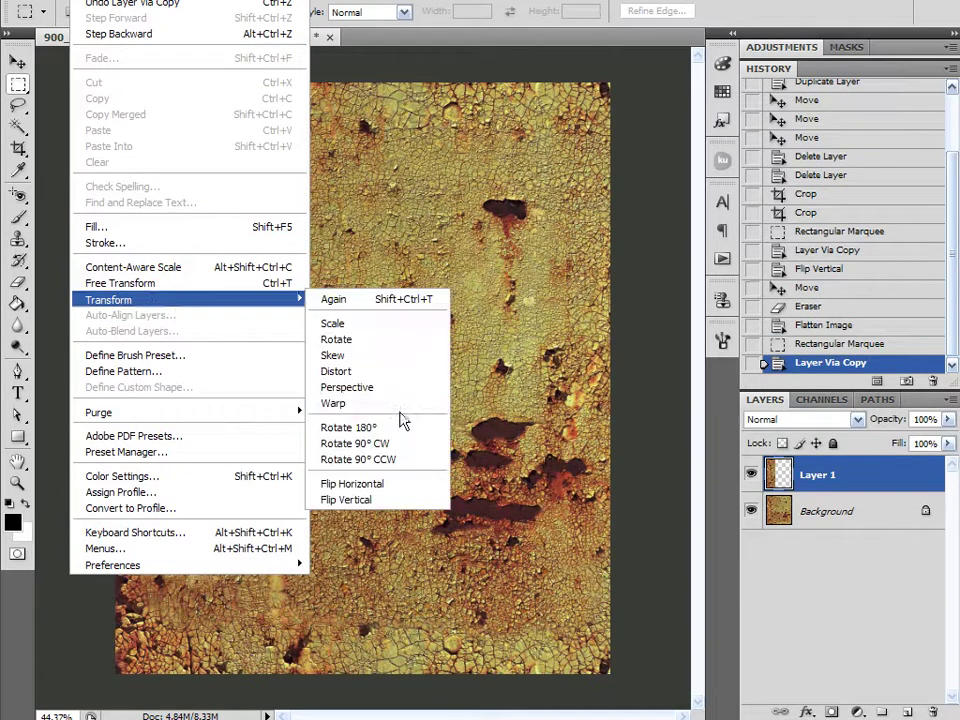
click(400, 490)
click(17, 62)
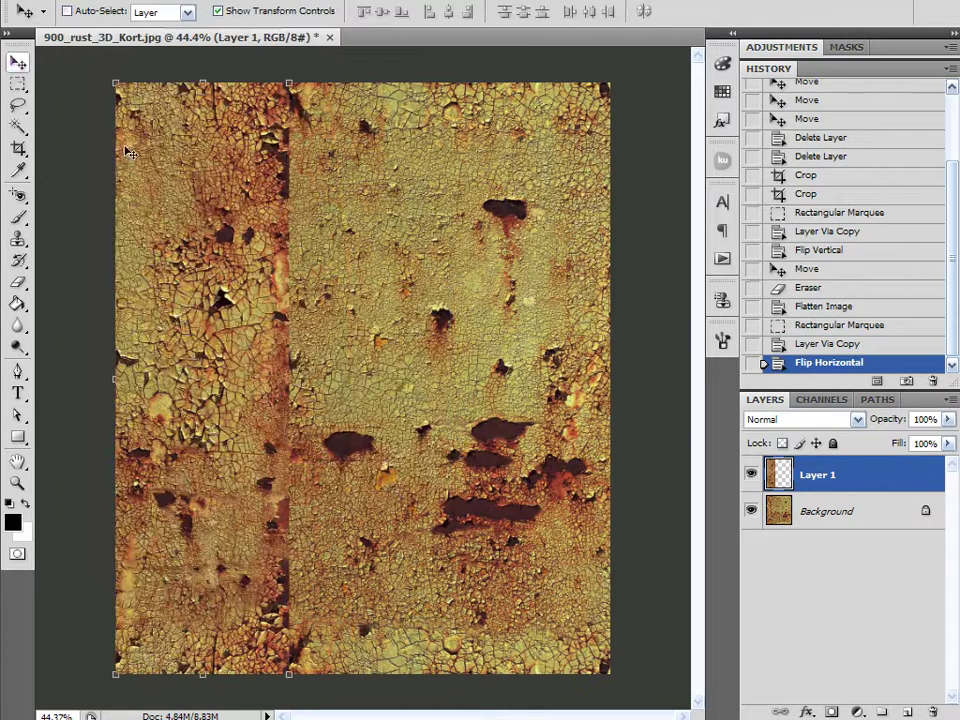
drag(205, 162, 577, 229)
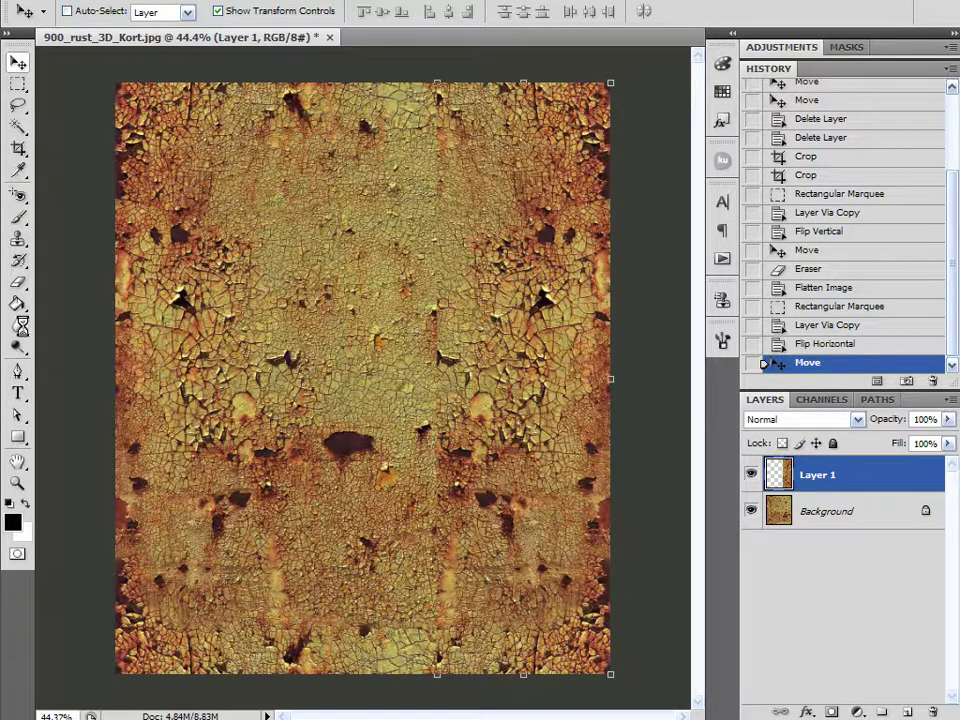
Erase the inner part of the mirrored right strip with the soft 100 px Eraser, keeping only a narrow band along the edge.
click(18, 281)
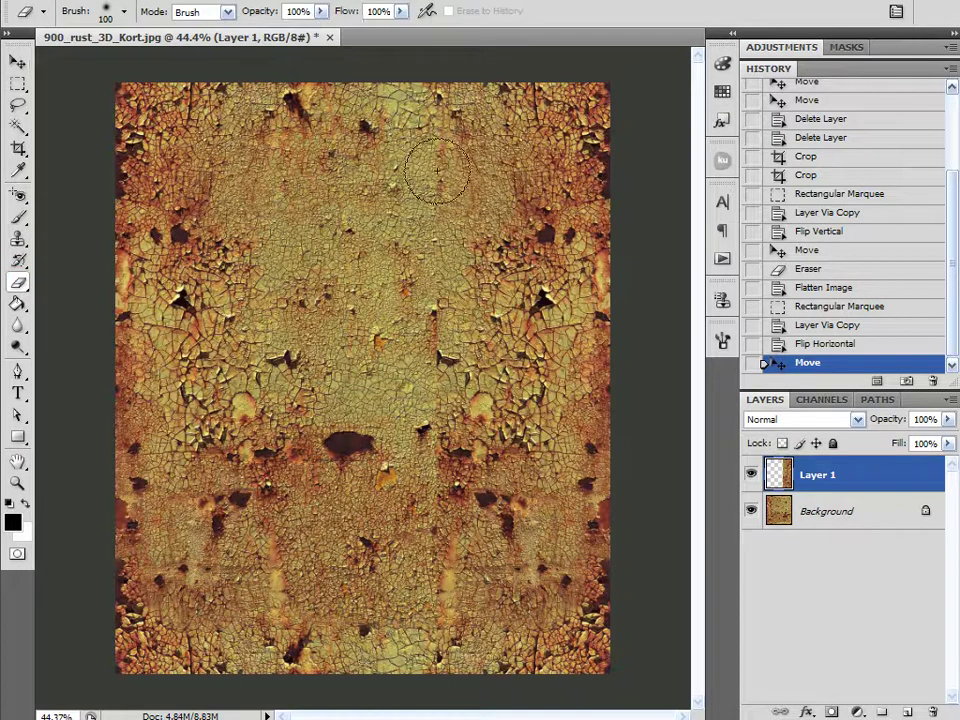
mouse_move(437, 172)
mouse_down()
mouse_move(418, 218)
mouse_move(389, 268)
mouse_move(435, 267)
mouse_move(400, 325)
mouse_move(415, 278)
mouse_move(512, 220)
mouse_move(515, 188)
mouse_move(528, 212)
mouse_move(510, 205)
mouse_move(505, 225)
mouse_move(427, 290)
mouse_move(425, 320)
mouse_move(460, 415)
mouse_move(455, 360)
mouse_move(458, 475)
mouse_move(465, 490)
mouse_move(465, 477)
mouse_move(495, 475)
mouse_move(520, 440)
mouse_move(520, 395)
mouse_move(503, 393)
mouse_move(482, 410)
mouse_move(578, 470)
mouse_move(552, 470)
mouse_move(545, 440)
mouse_move(532, 435)
mouse_move(535, 545)
mouse_move(485, 550)
mouse_move(460, 580)
mouse_move(465, 598)
mouse_move(560, 565)
mouse_move(565, 575)
mouse_move(462, 605)
mouse_move(447, 622)
mouse_move(530, 625)
mouse_move(500, 620)
mouse_move(428, 655)
mouse_move(430, 640)
mouse_move(442, 660)
mouse_move(494, 628)
mouse_up()
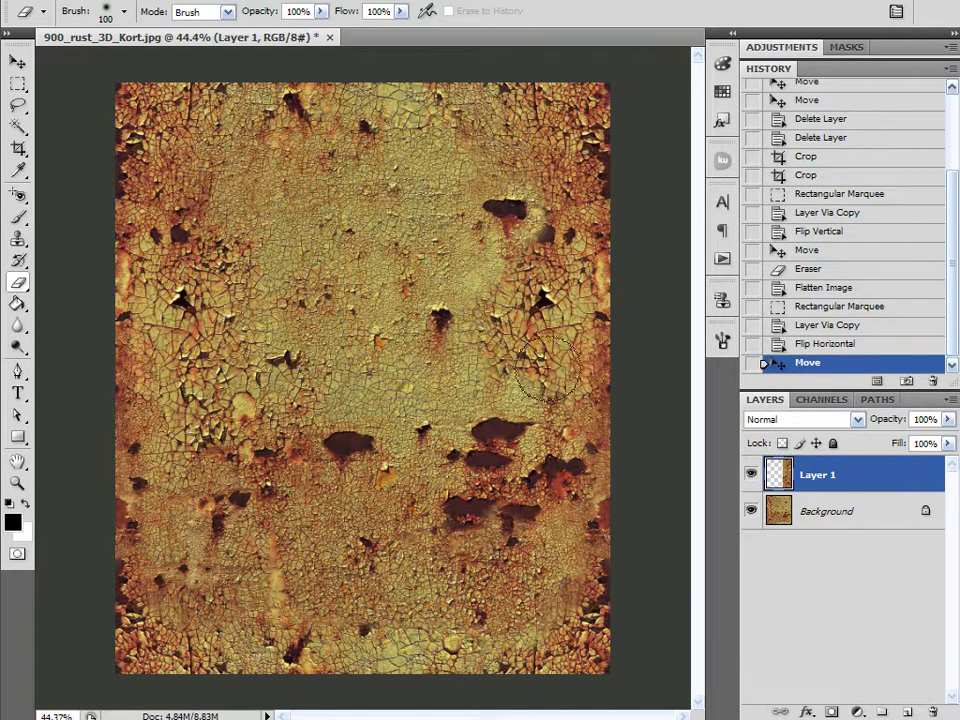
mouse_move(545, 370)
mouse_down()
mouse_move(536, 240)
mouse_move(558, 205)
mouse_move(556, 170)
mouse_move(533, 150)
mouse_move(491, 150)
mouse_move(533, 130)
mouse_move(538, 138)
mouse_move(514, 158)
mouse_move(501, 153)
mouse_move(549, 171)
mouse_move(498, 250)
mouse_move(550, 420)
mouse_move(548, 428)
mouse_move(518, 278)
mouse_move(470, 446)
mouse_move(482, 420)
mouse_move(553, 462)
mouse_move(558, 378)
mouse_move(551, 405)
mouse_move(560, 445)
mouse_move(536, 505)
mouse_move(551, 608)
mouse_move(546, 625)
mouse_move(510, 640)
mouse_move(514, 678)
mouse_move(421, 664)
mouse_up()
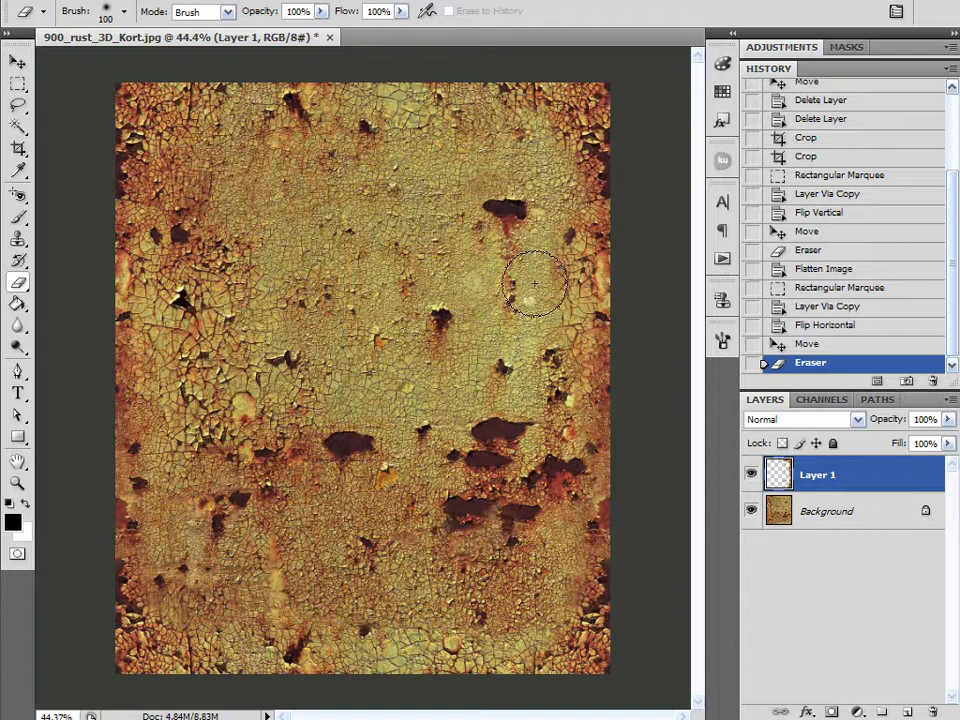
Switch the Eraser to the rough 23 px brush preset and enlarge it to 300 px.
click(722, 340)
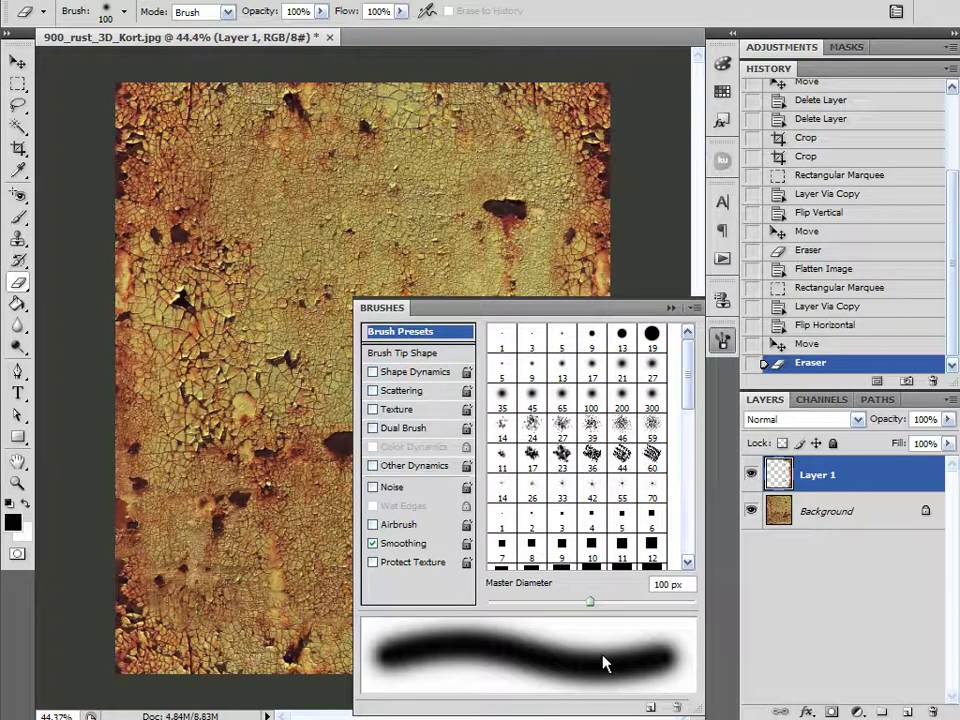
click(563, 461)
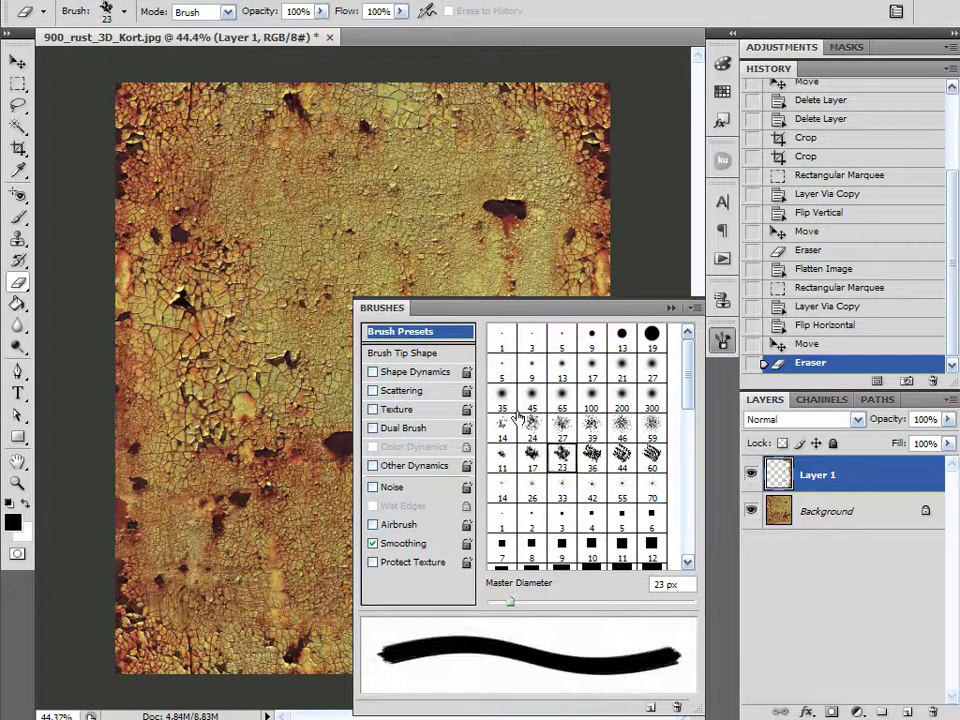
click(722, 340)
key(bracketright)
key(bracketright)
key(bracketright)
key(bracketright)
key(bracketright)
key(bracketright)
key(bracketright)
key(bracketright)
key(bracketright)
key(bracketright)
key(bracketright)
key(bracketright)
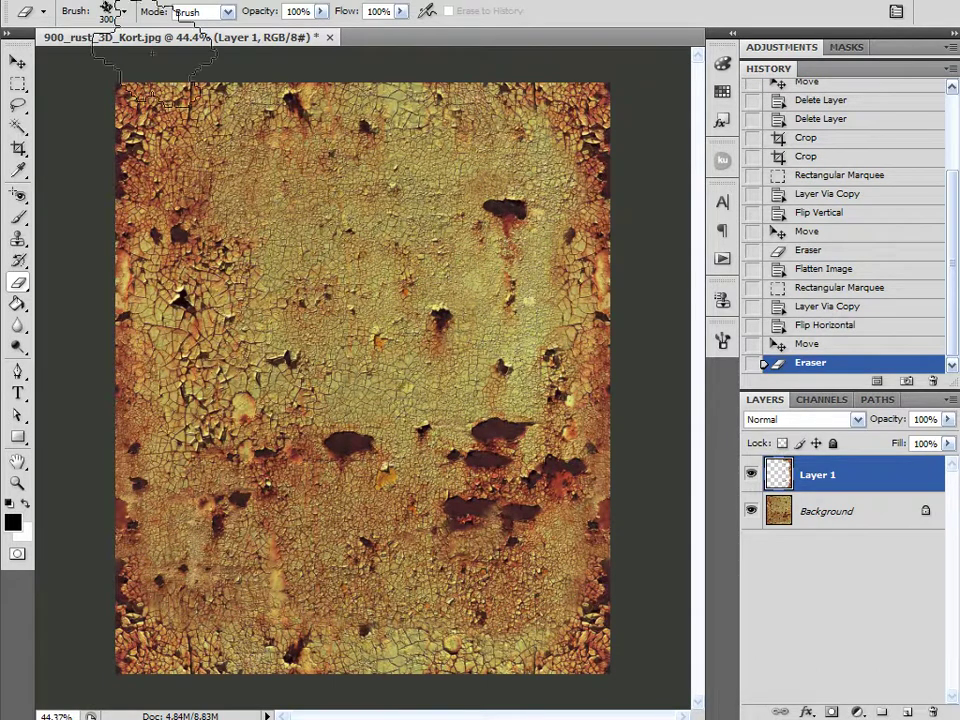
Flatten the mirrored right strip and the background into a single layer.
click(120, 1)
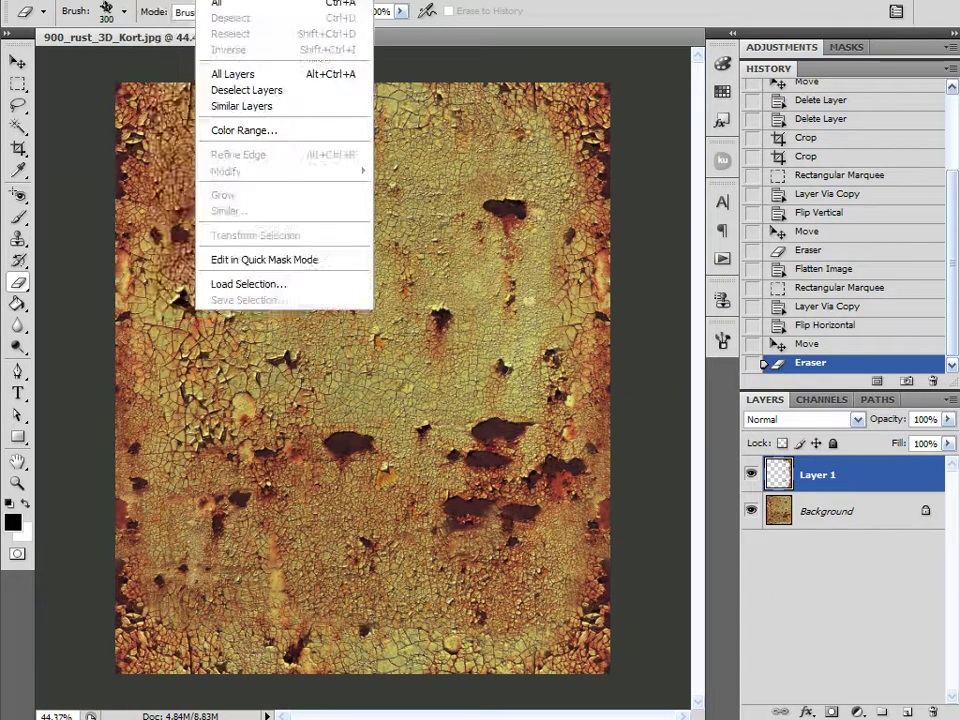
mouse_move(168, 1)
click(180, 526)
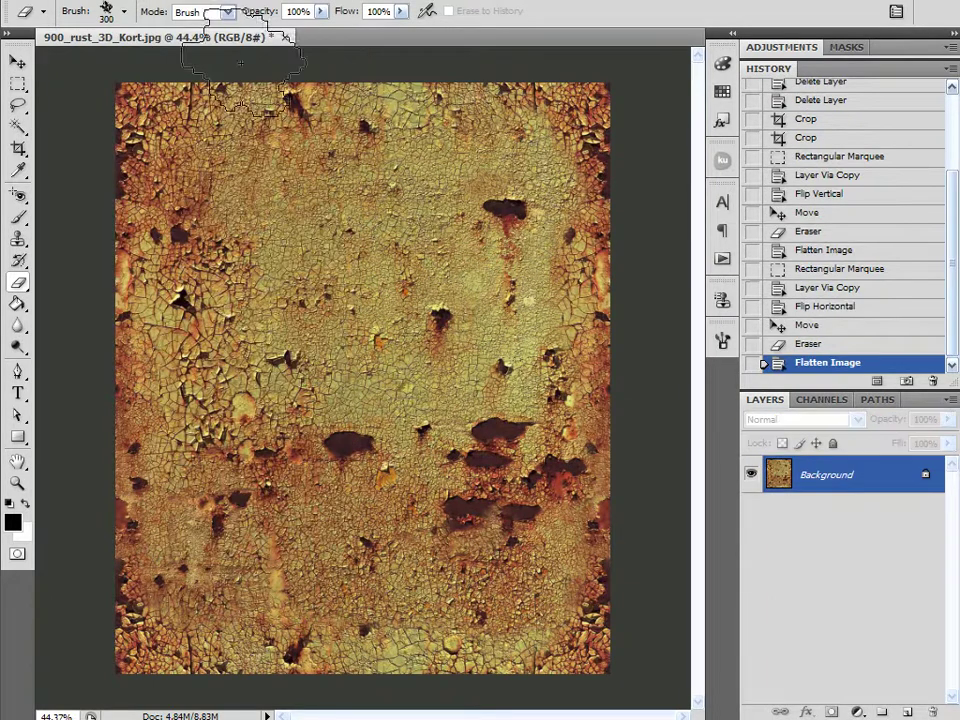
Preview the Offset filter on the flattened texture at 500 pixels horizontal and 500 pixels vertical with Wrap Around.
click(262, 1)
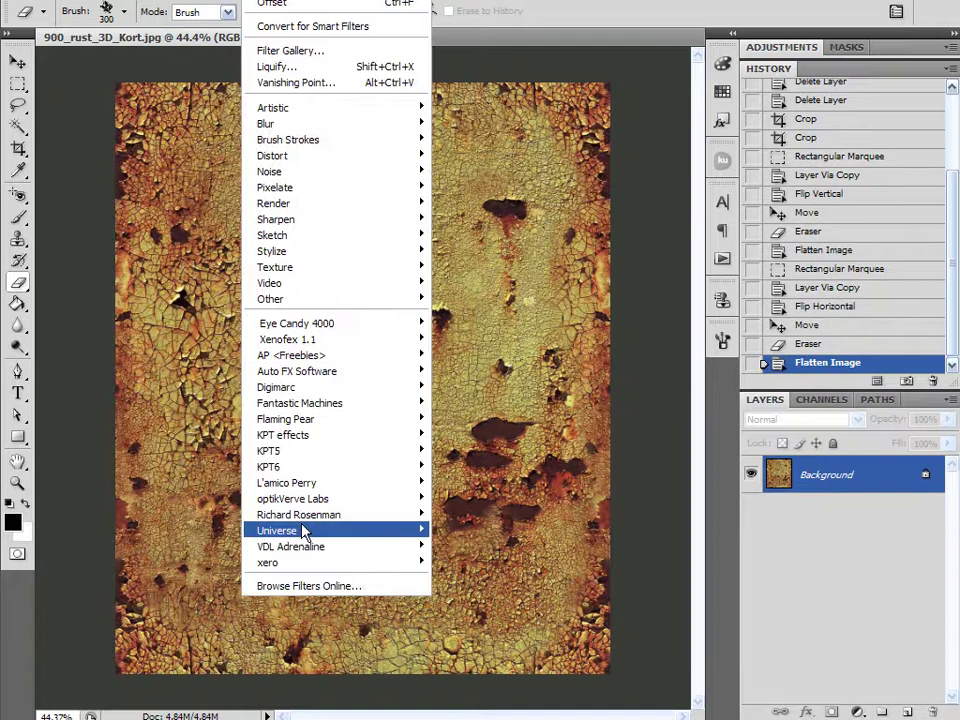
mouse_move(320, 305)
click(490, 364)
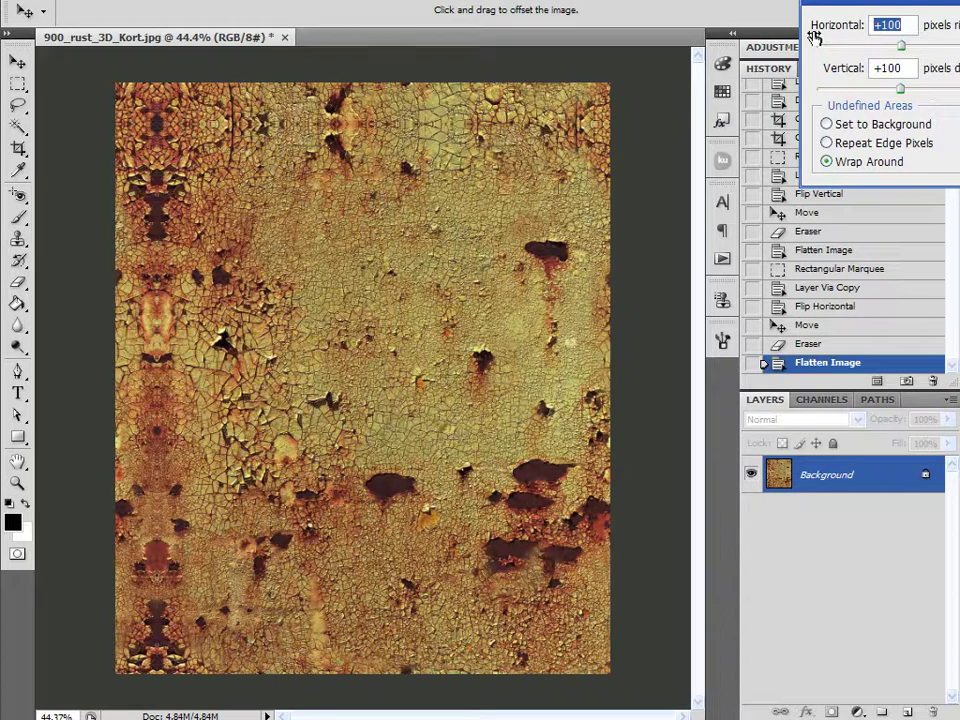
text(500)
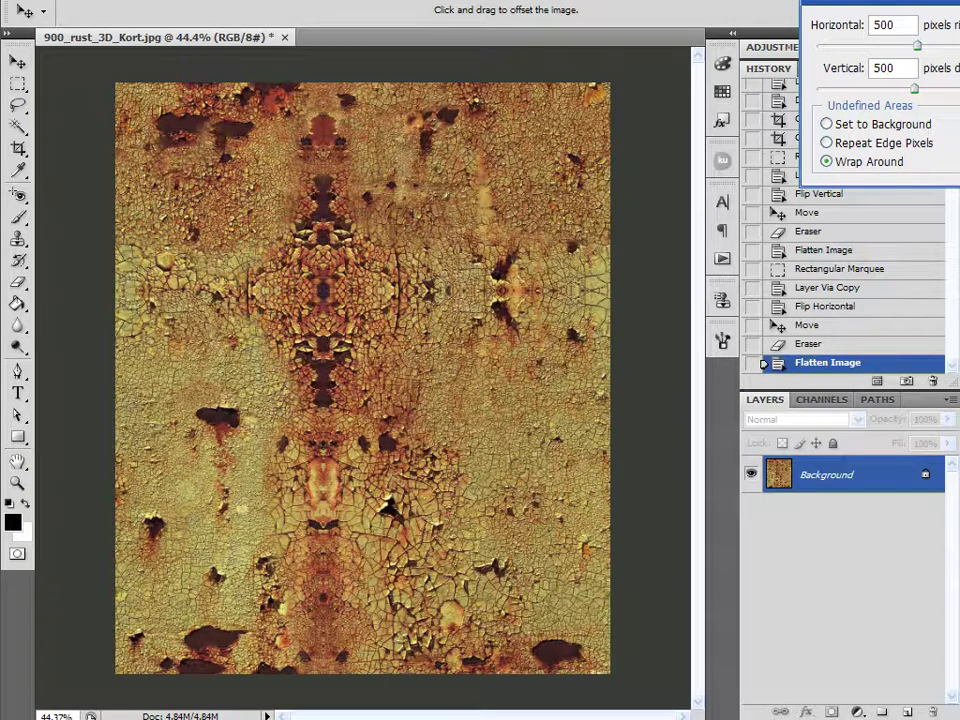
Set the Offset filter to 100 pixels horizontal and 100 pixels vertical.
click(907, 25)
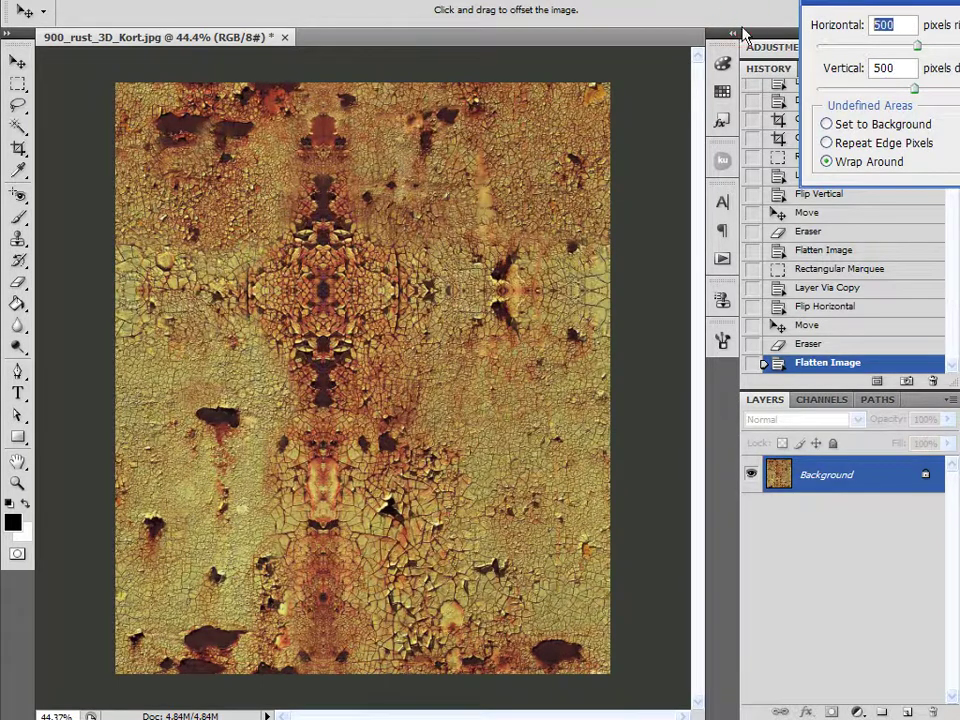
text(100)
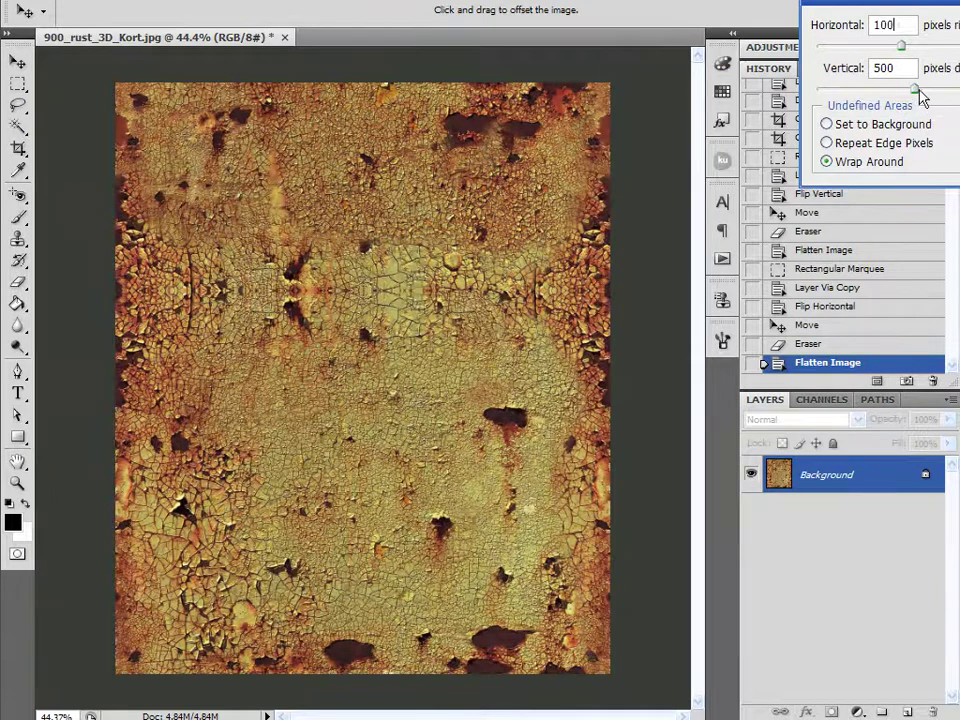
key(Tab)
text(100)
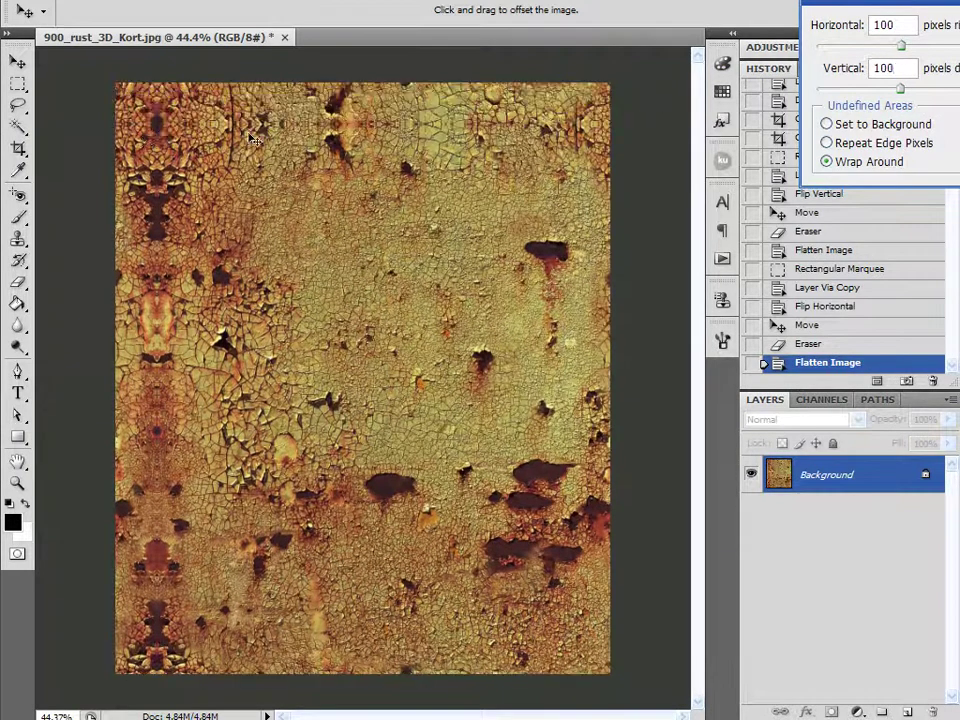
Apply the Offset filter at 150 pixels horizontal and 150 pixels vertical with Wrap Around.
double_click(897, 25)
text(150)
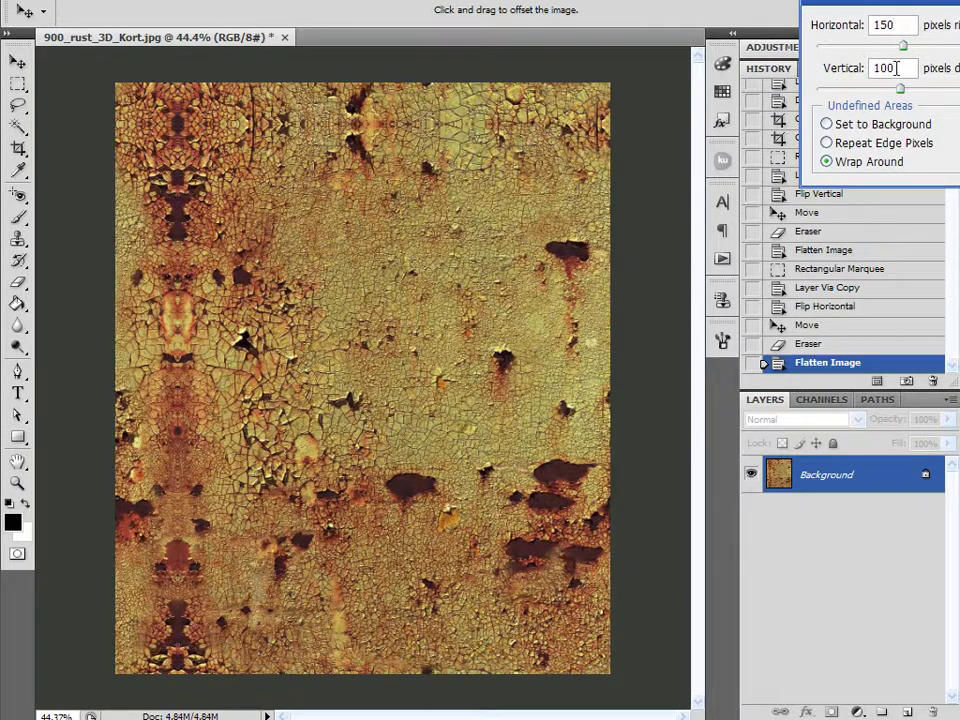
double_click(826, 69)
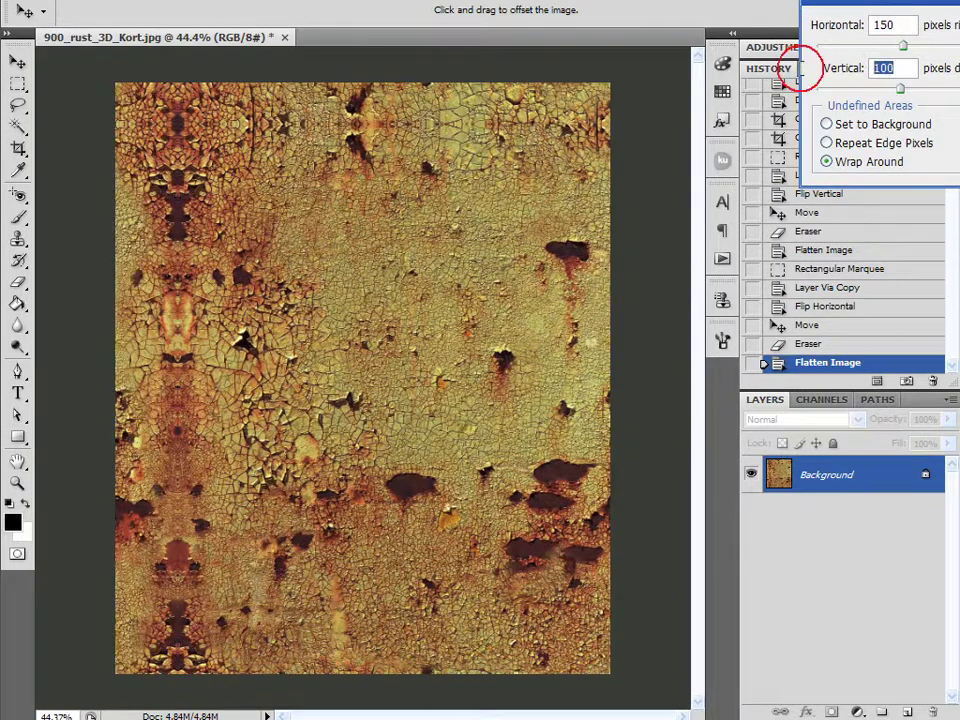
text(150)
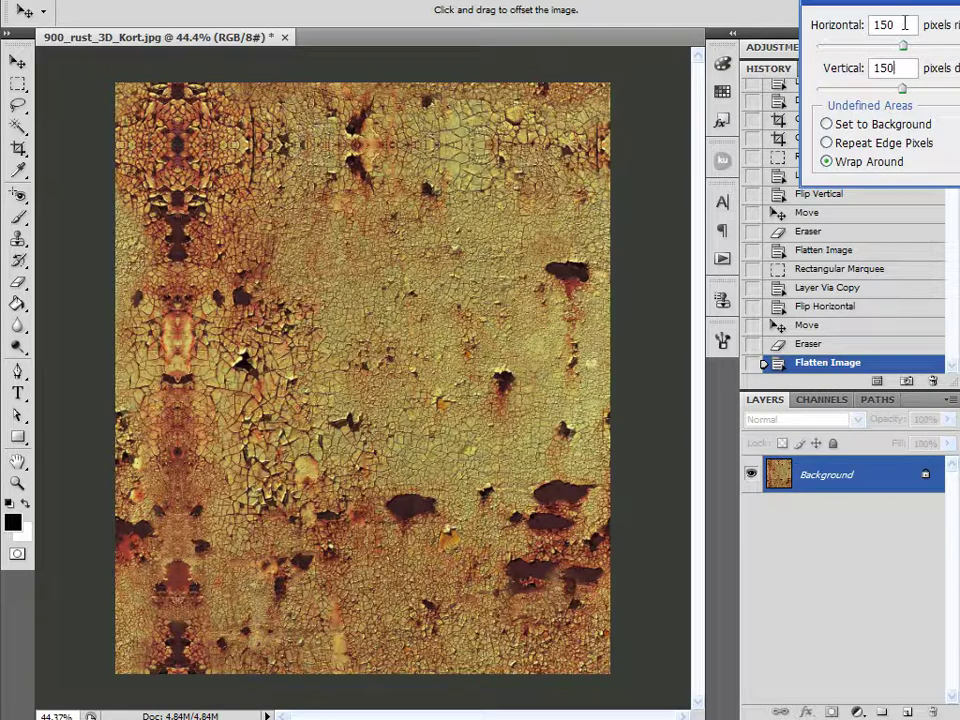
key(Return)
Using the Clone Stamp with the rough 125 px brush, cover the mirrored dark rust holes in the texture's upper middle with cracked paint.
key(e)
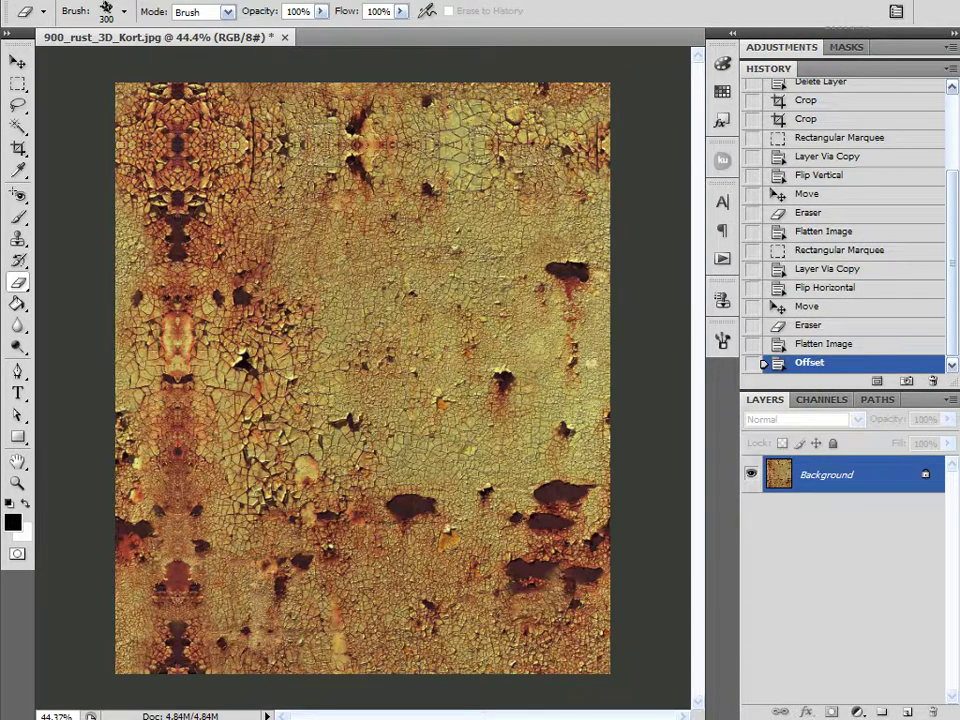
click(18, 240)
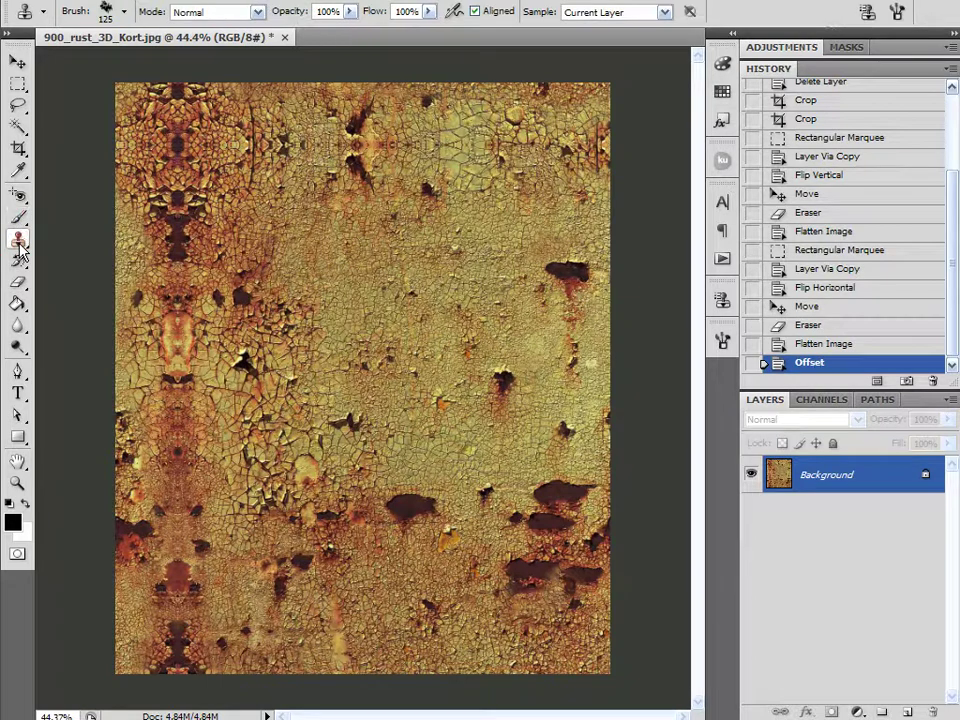
click(20, 251)
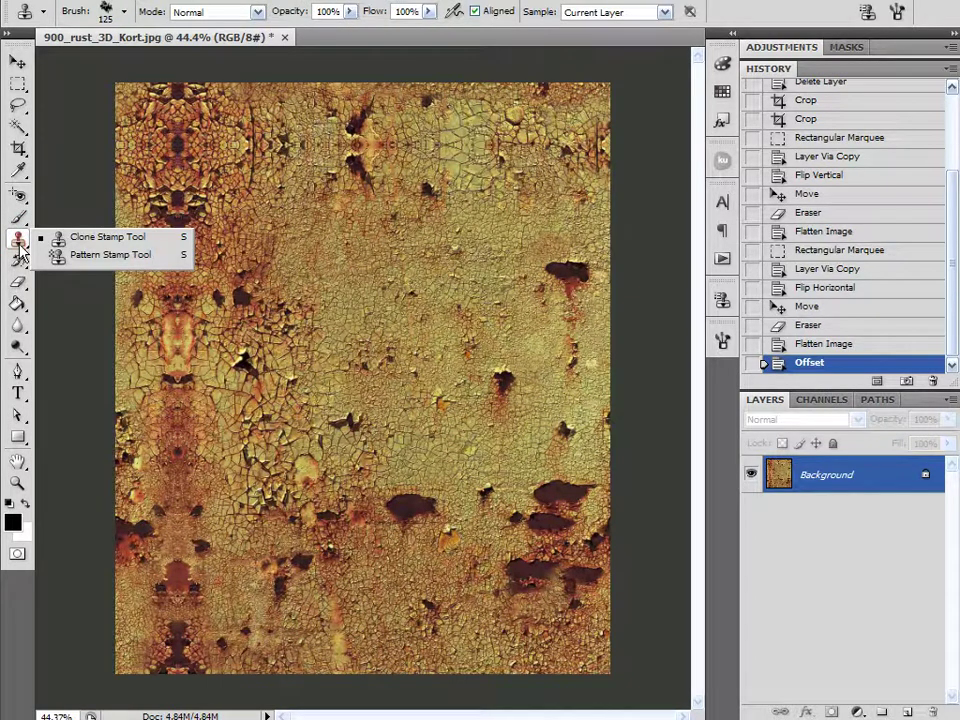
click(88, 238)
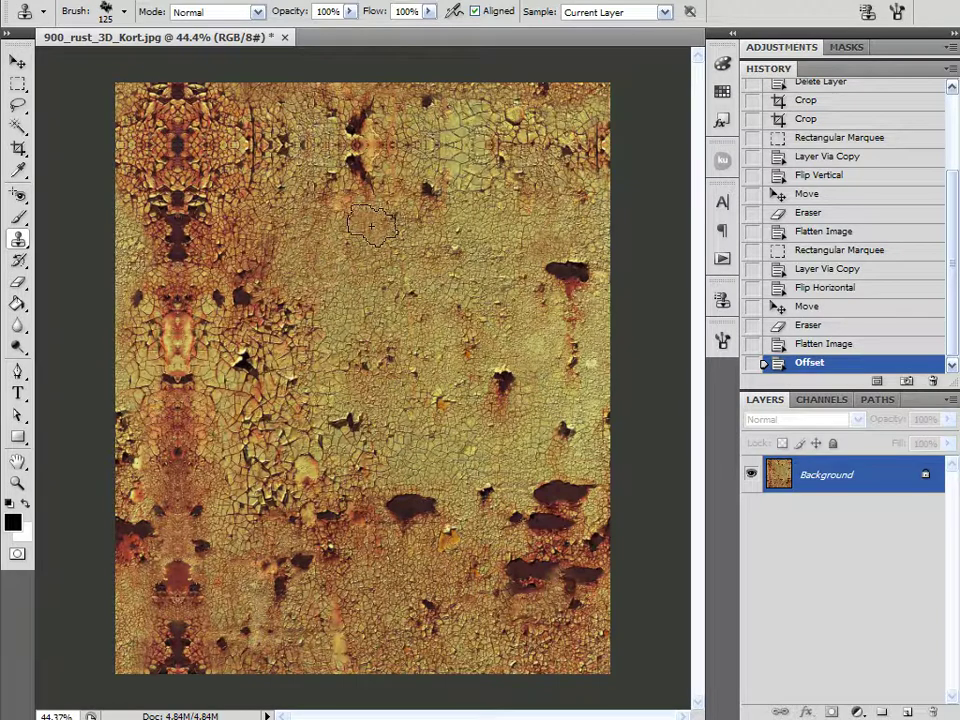
click(354, 138)
click(352, 119)
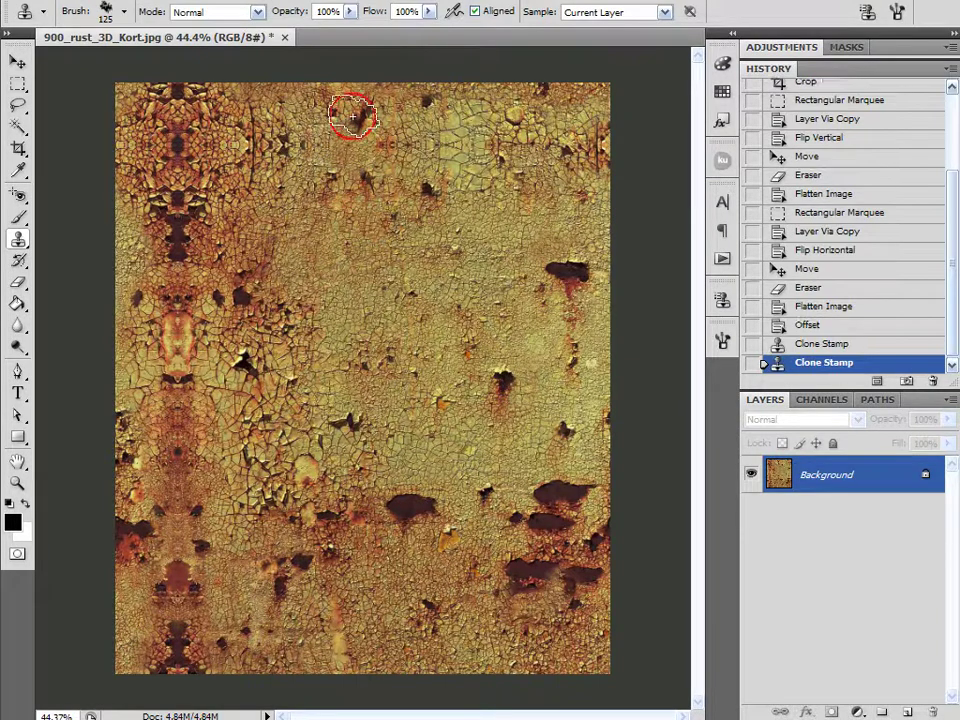
click(355, 118)
click(368, 114)
click(396, 113)
click(403, 132)
click(432, 180)
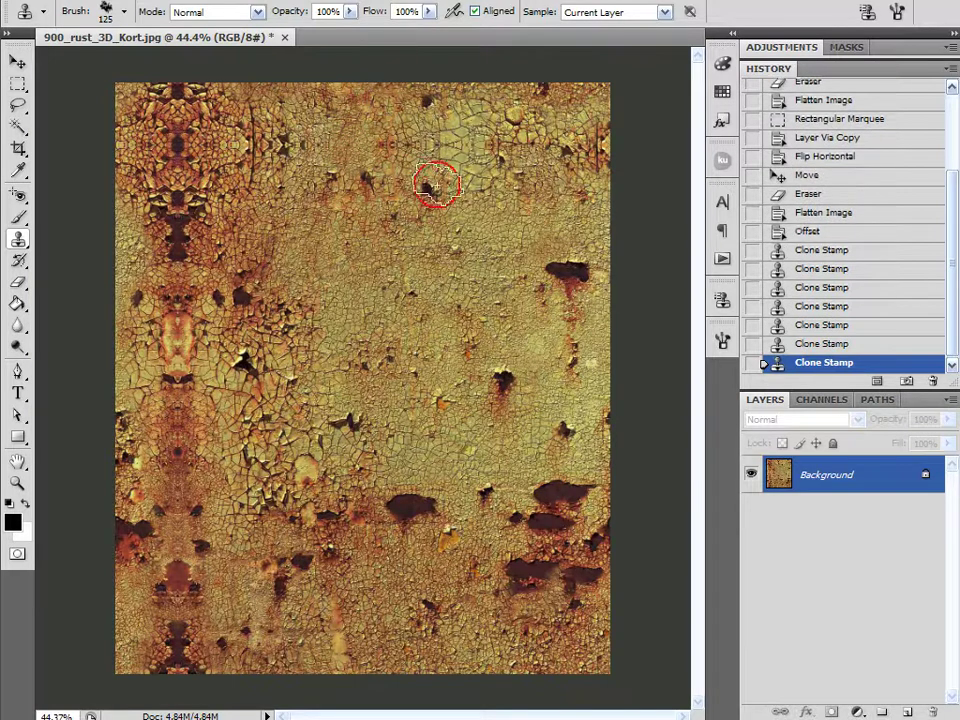
Clone finer paint texture over the dark spots and the pale mirrored crack pattern just right of the upper middle.
click(428, 118)
click(440, 102)
click(431, 96)
click(453, 108)
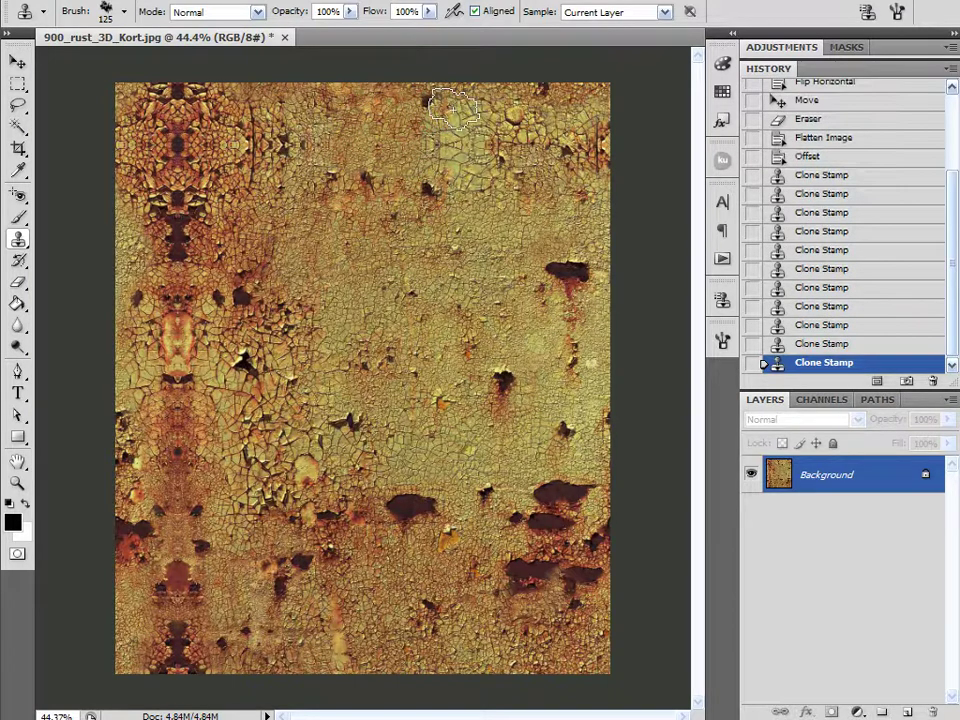
click(458, 112)
click(456, 166)
click(440, 186)
click(441, 197)
click(461, 167)
click(481, 137)
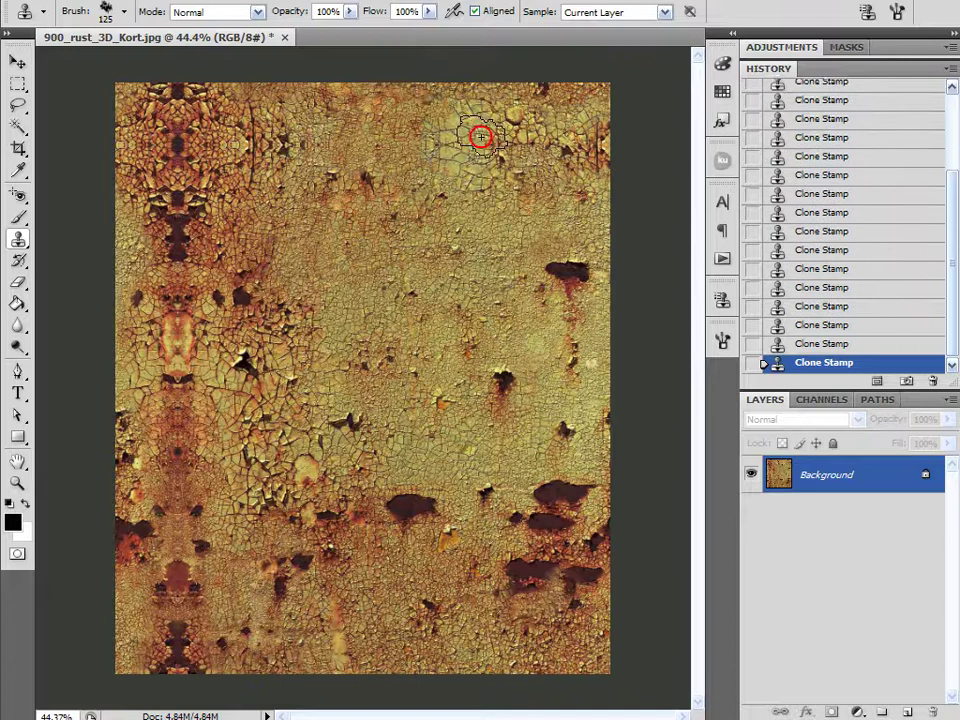
Clone over the mirrored cracks along the upper-right horizontal seam and the small dark spots below the upper middle.
click(500, 128)
click(529, 122)
click(520, 140)
click(510, 152)
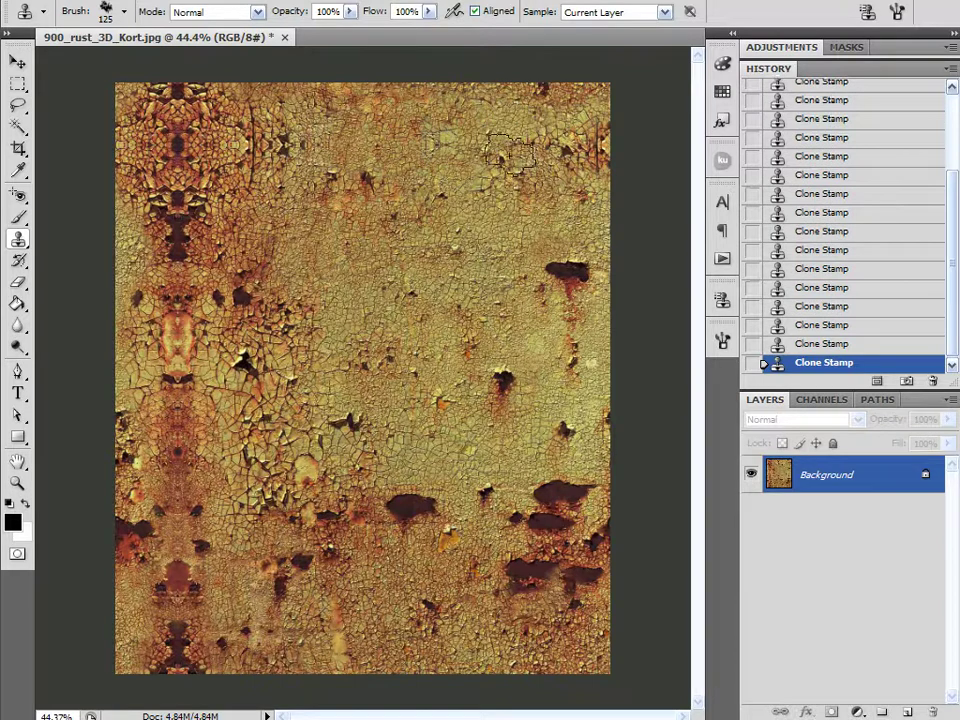
click(510, 164)
click(550, 150)
click(352, 178)
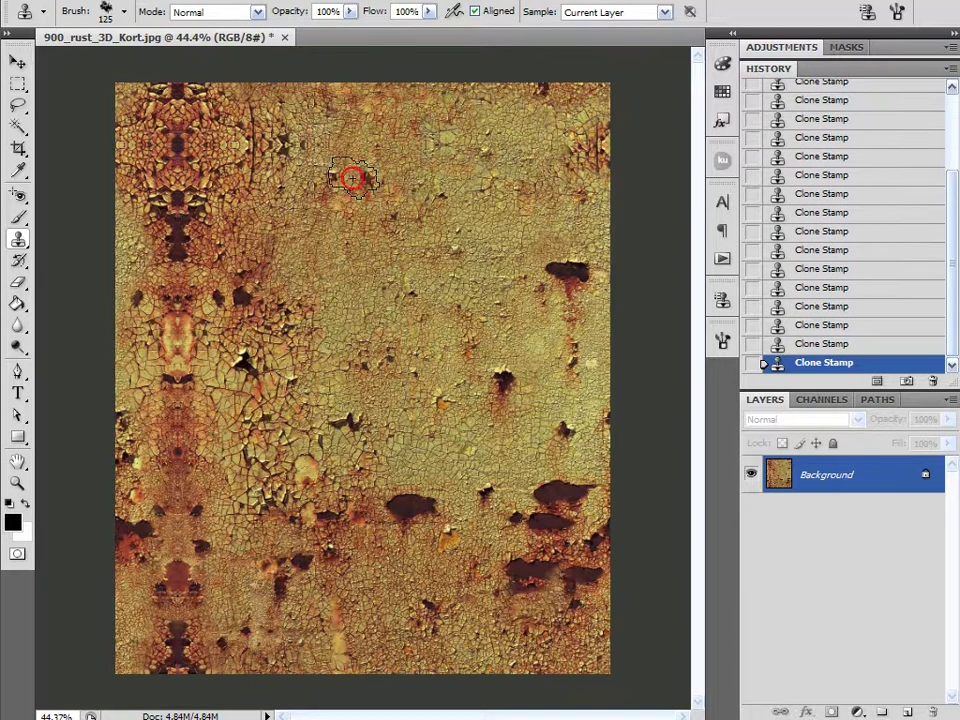
click(368, 182)
Break up the mirrored rust cluster at the texture's upper left and the symmetric cracks beside it with the Clone Stamp.
click(226, 179)
click(188, 167)
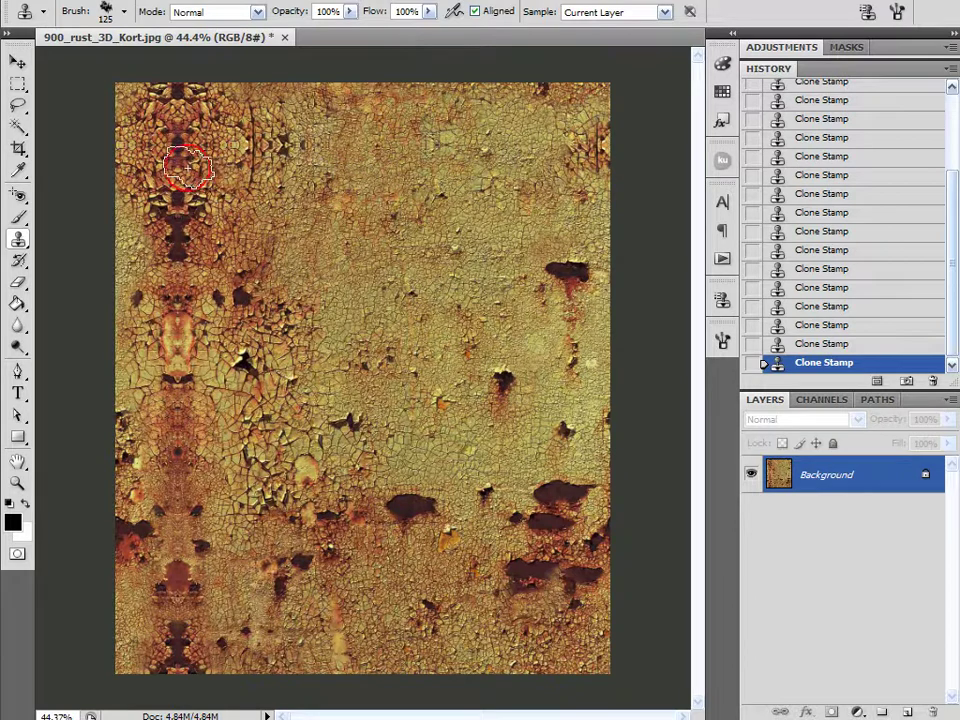
click(170, 152)
click(182, 124)
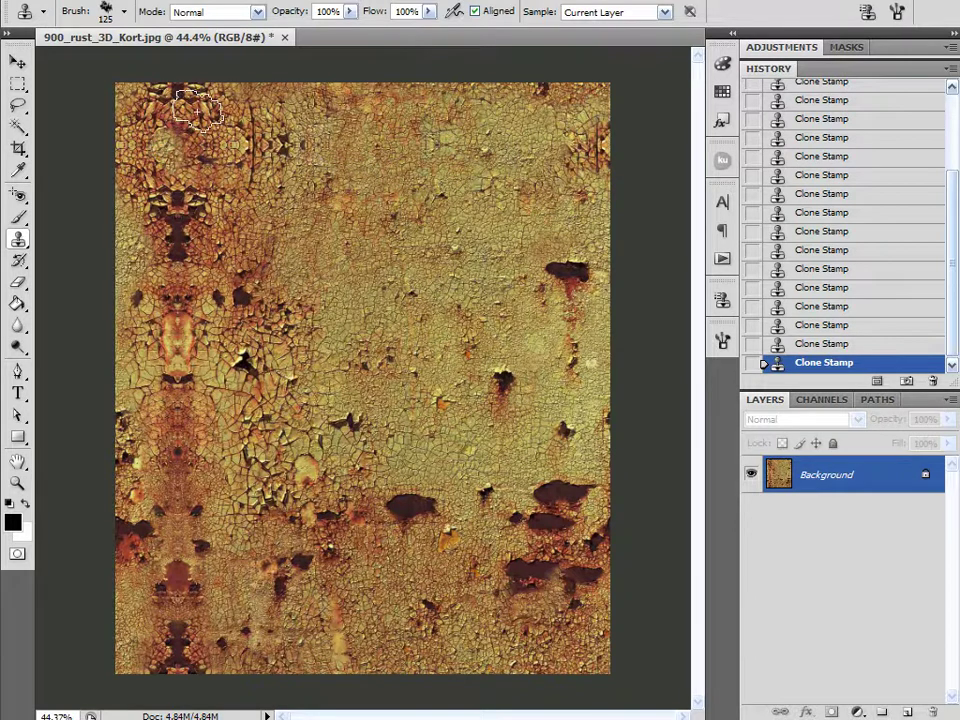
click(197, 111)
click(210, 111)
click(210, 152)
click(231, 149)
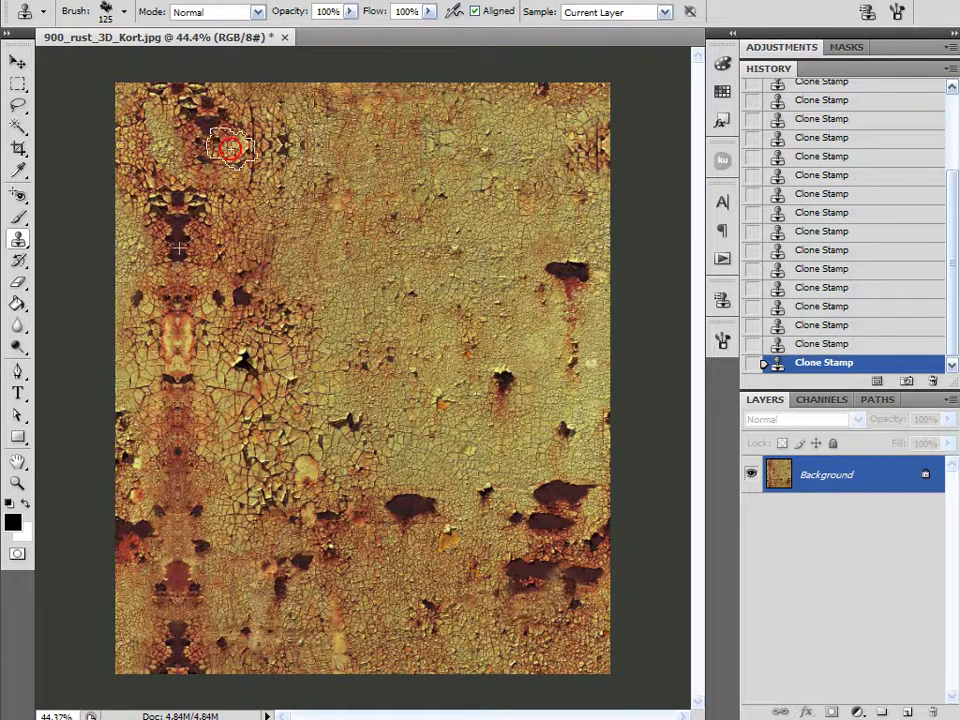
click(257, 148)
click(283, 152)
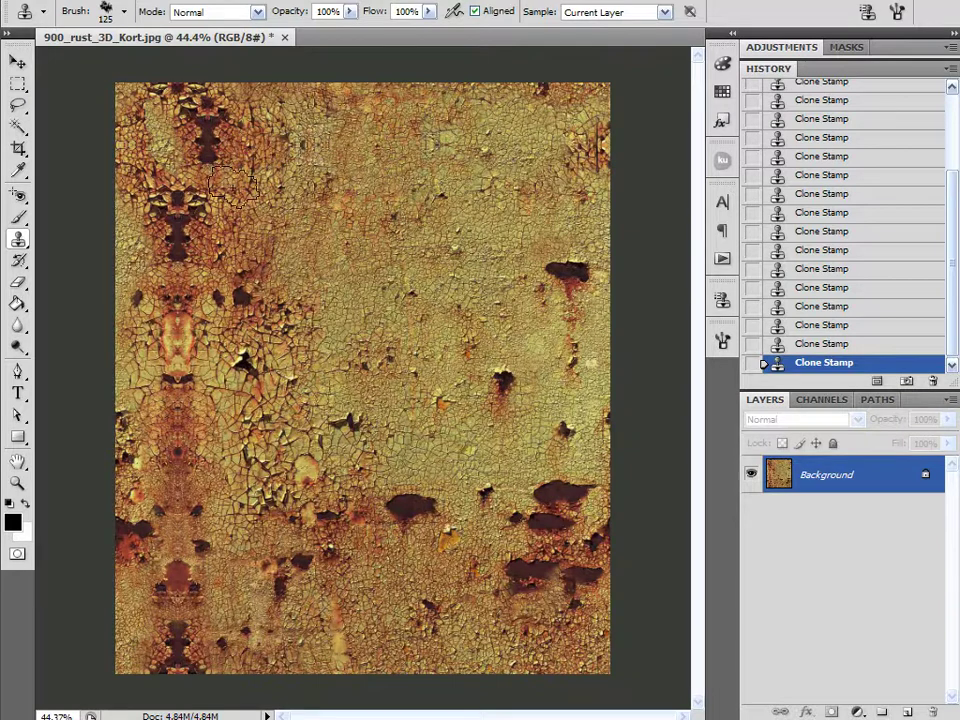
Replace the dark mirrored rust shapes in the upper part of the left vertical seam with cloned cracked paint.
click(172, 254)
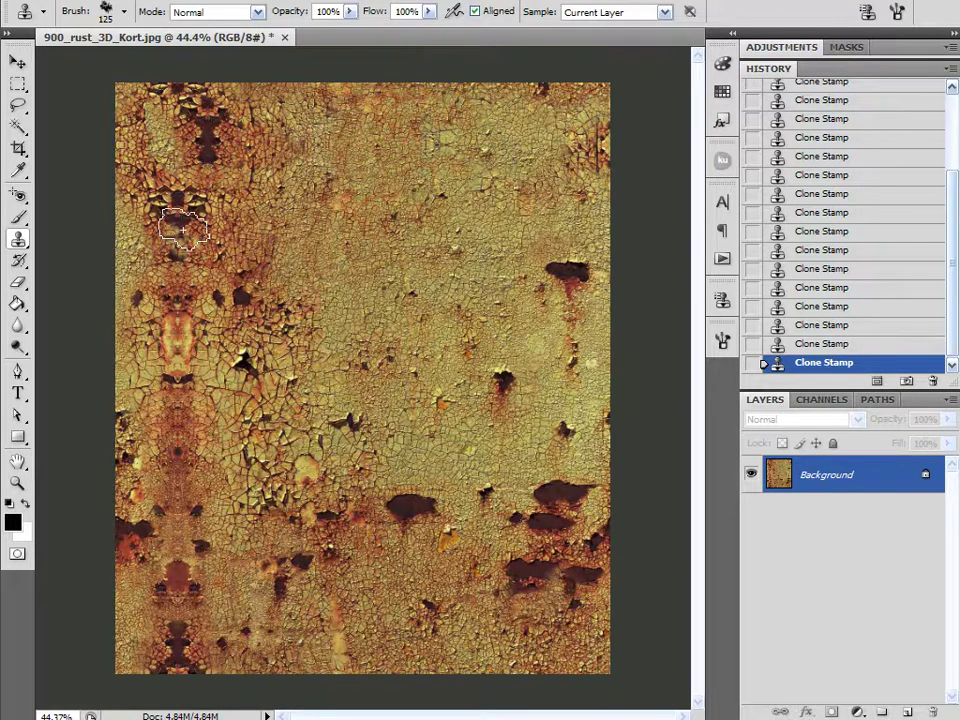
mouse_move(183, 230)
mouse_down()
mouse_move(138, 176)
mouse_move(160, 112)
mouse_move(287, 186)
mouse_up()
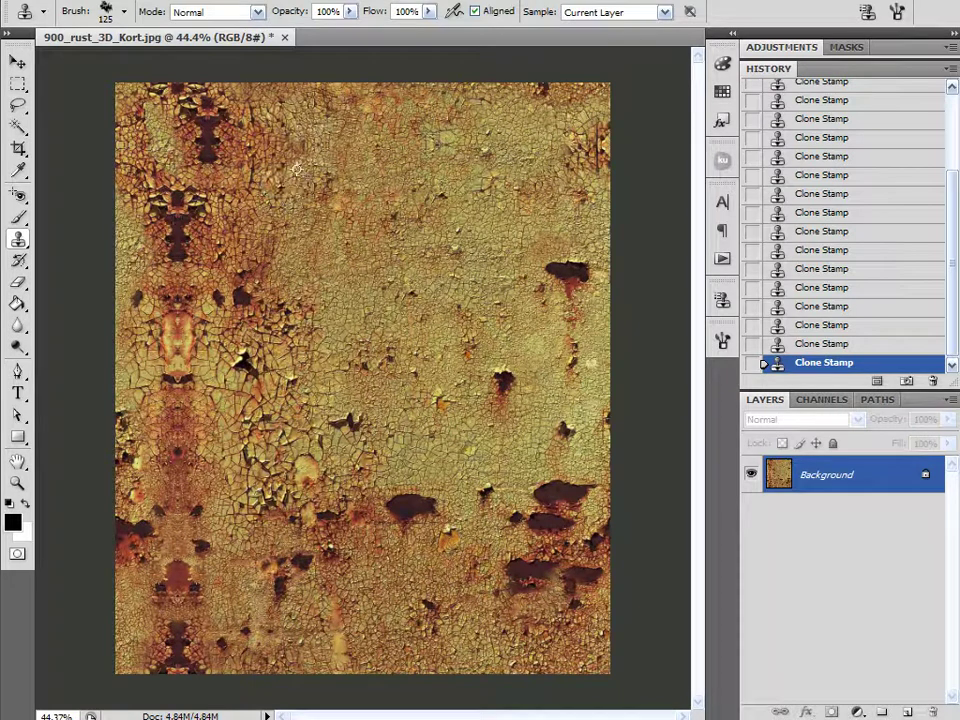
mouse_move(240, 150)
mouse_down()
mouse_move(205, 155)
mouse_move(220, 113)
mouse_move(205, 107)
mouse_move(176, 132)
mouse_move(247, 158)
mouse_move(261, 160)
mouse_move(265, 146)
mouse_move(256, 137)
mouse_move(202, 160)
mouse_move(178, 155)
mouse_move(341, 158)
mouse_move(284, 157)
mouse_move(160, 128)
mouse_move(187, 120)
mouse_move(193, 147)
mouse_move(145, 162)
mouse_move(143, 175)
mouse_move(187, 185)
mouse_move(241, 178)
mouse_move(172, 200)
mouse_move(210, 195)
mouse_move(178, 200)
mouse_move(155, 222)
mouse_move(209, 219)
mouse_up()
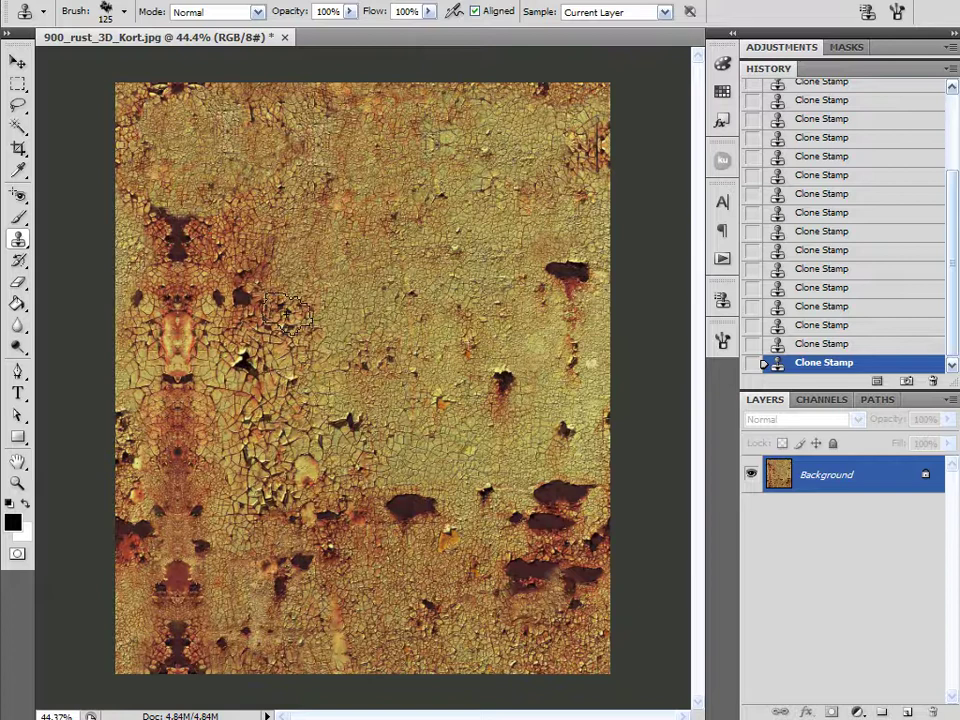
alt+click(277, 357)
click(165, 219)
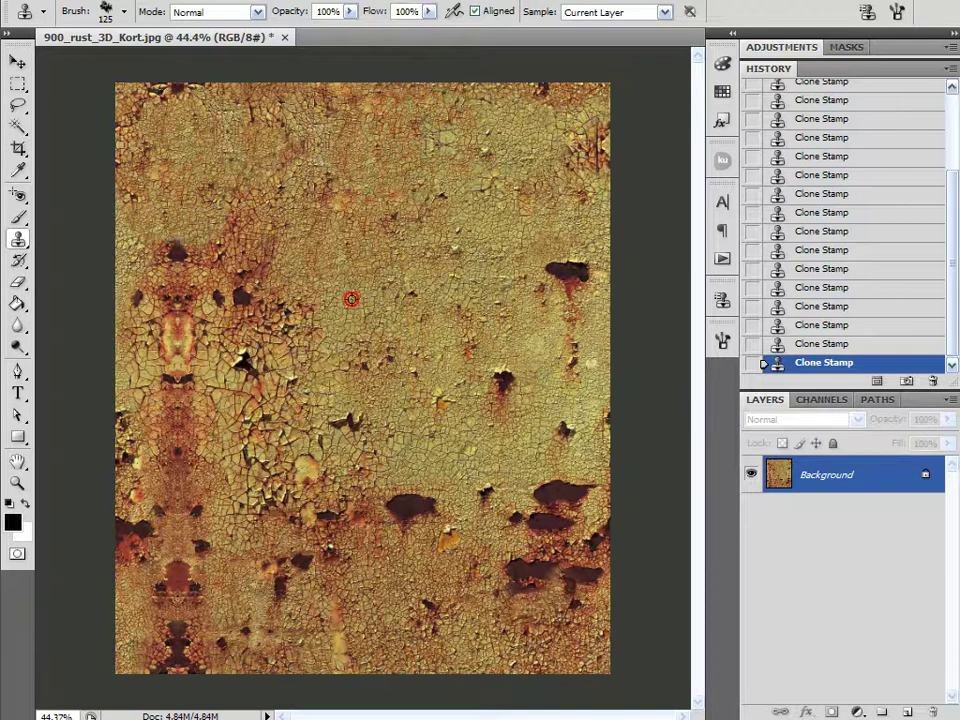
Clone cracked paint down the middle of the left vertical seam to remove its mirrored rust pattern.
mouse_move(169, 315)
mouse_down()
mouse_move(177, 259)
mouse_move(177, 355)
mouse_move(163, 363)
mouse_move(162, 396)
mouse_move(182, 406)
mouse_move(203, 453)
mouse_move(201, 376)
mouse_move(187, 349)
mouse_move(179, 346)
mouse_move(216, 438)
mouse_move(185, 458)
mouse_up()
alt+click(186, 347)
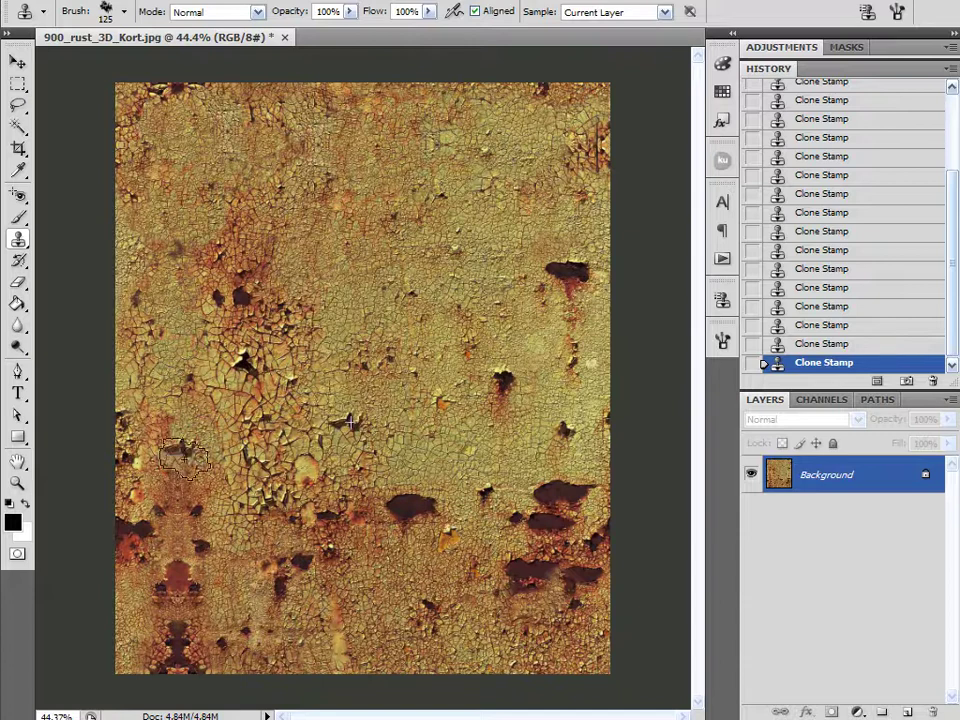
drag(174, 503, 198, 510)
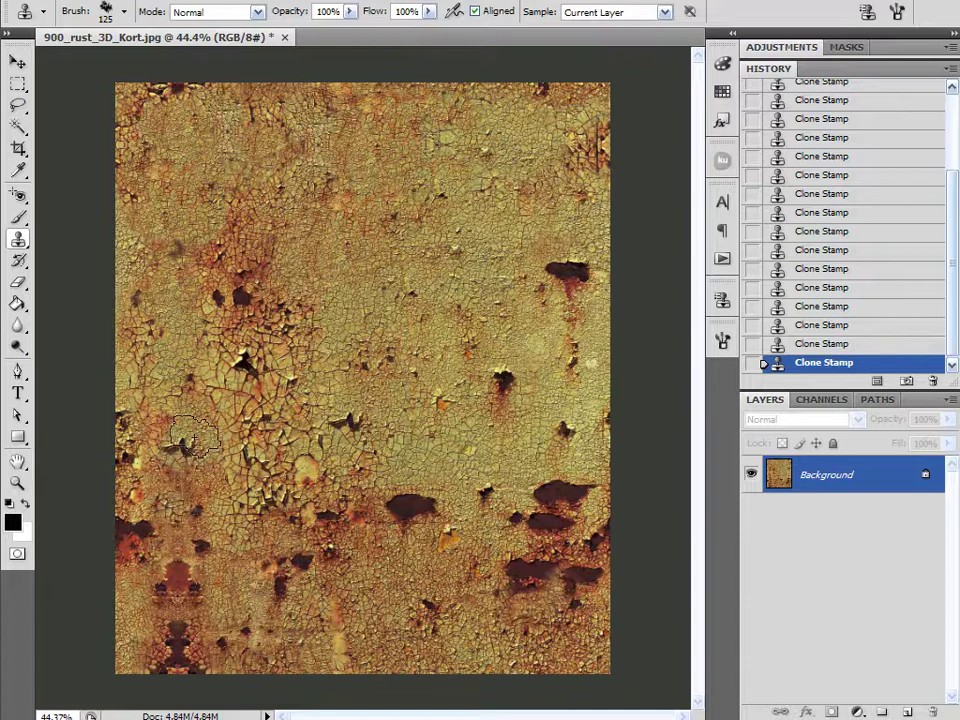
mouse_move(184, 450)
mouse_down()
mouse_move(314, 446)
mouse_move(350, 422)
mouse_move(336, 418)
mouse_move(339, 437)
mouse_move(345, 424)
mouse_move(352, 442)
mouse_move(349, 431)
mouse_move(374, 431)
mouse_move(340, 437)
mouse_move(333, 424)
mouse_move(182, 453)
mouse_up()
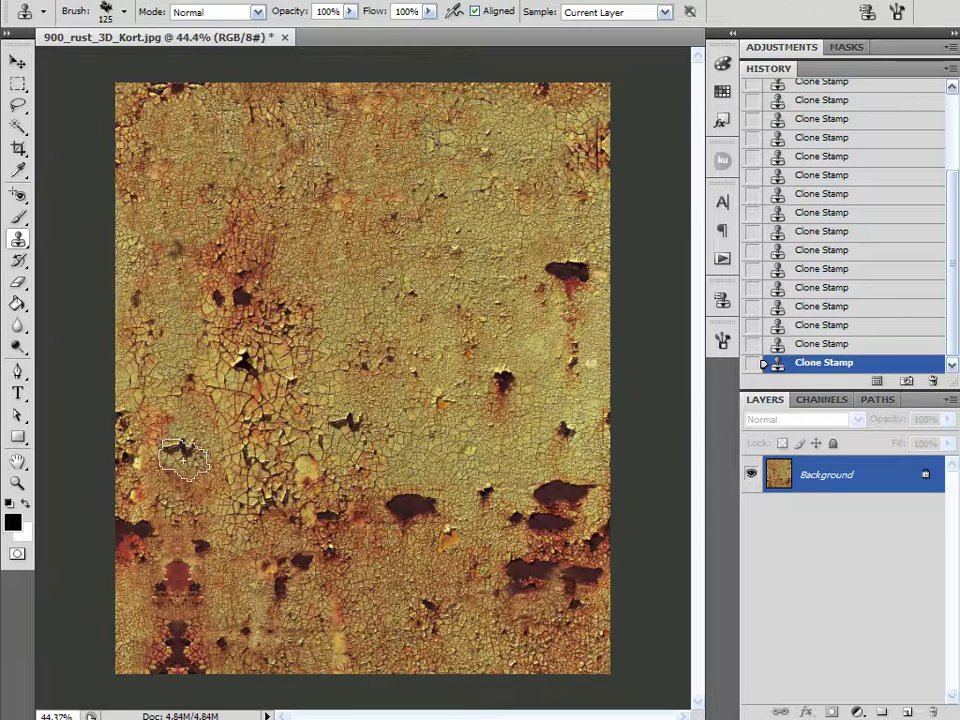
mouse_move(365, 425)
mouse_down()
mouse_move(196, 449)
mouse_move(284, 424)
mouse_move(361, 367)
mouse_move(356, 354)
mouse_move(352, 422)
mouse_up()
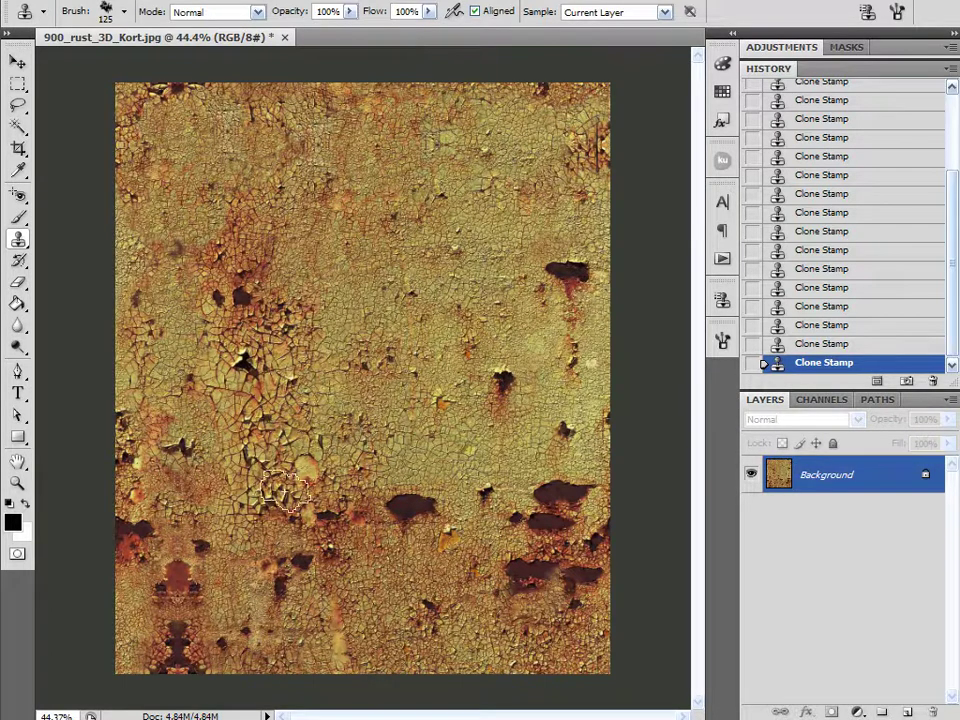
Clone clean rust texture over the mirrored dark shapes in the lower part of the left vertical seam.
click(198, 536)
mouse_move(238, 560)
mouse_down()
mouse_move(226, 615)
mouse_move(207, 564)
mouse_move(200, 605)
mouse_move(188, 588)
mouse_move(160, 586)
mouse_move(190, 562)
mouse_move(157, 594)
mouse_move(156, 616)
mouse_move(140, 590)
mouse_up()
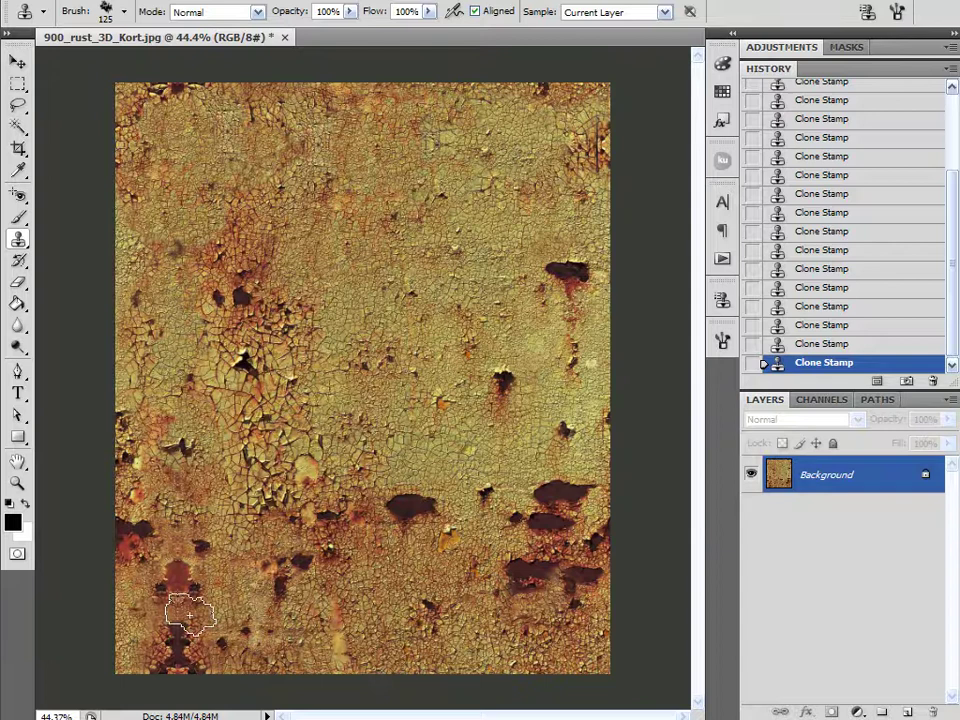
click(201, 576)
mouse_move(205, 572)
mouse_down()
mouse_move(128, 599)
mouse_move(218, 596)
mouse_up()
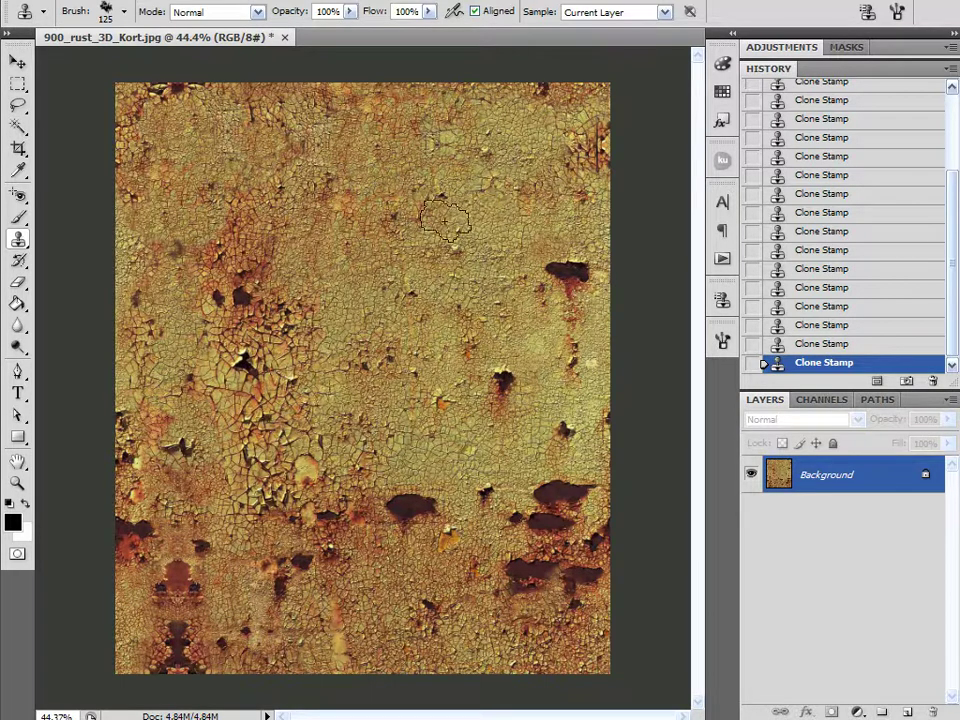
mouse_move(157, 625)
mouse_down()
mouse_move(192, 640)
mouse_move(229, 610)
mouse_move(213, 624)
mouse_move(231, 579)
mouse_move(196, 514)
mouse_move(172, 542)
mouse_move(171, 592)
mouse_move(227, 610)
mouse_up()
click(182, 636)
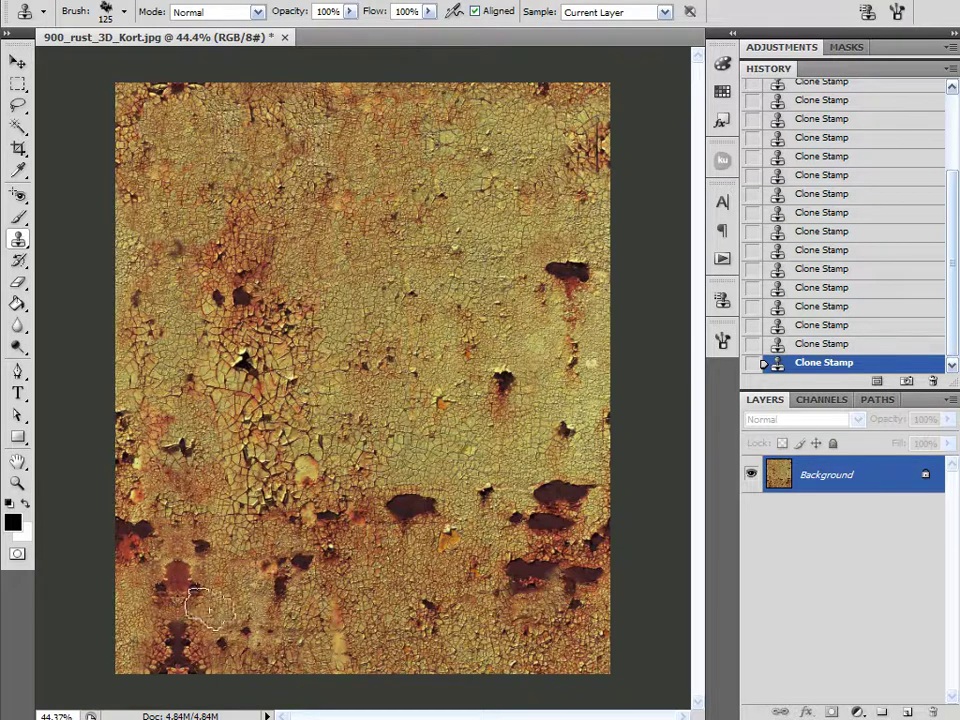
mouse_move(198, 565)
mouse_down()
mouse_move(255, 645)
mouse_move(340, 638)
mouse_move(265, 610)
mouse_move(369, 607)
mouse_up()
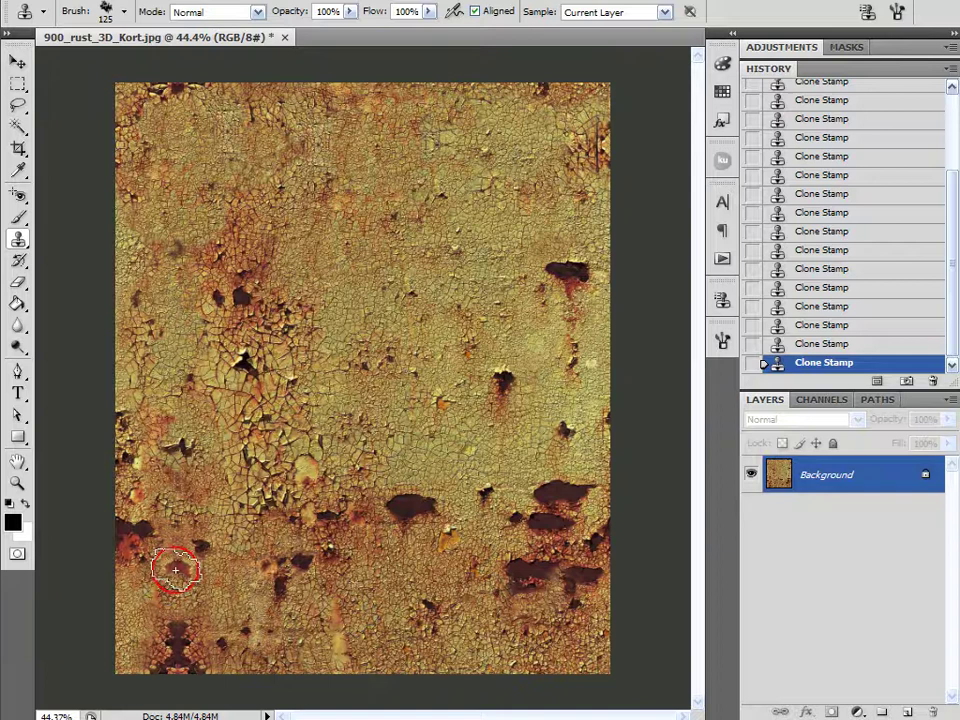
mouse_move(171, 568)
mouse_down()
mouse_move(193, 574)
mouse_move(197, 620)
mouse_move(189, 606)
mouse_move(155, 640)
mouse_move(158, 582)
mouse_move(162, 598)
mouse_up()
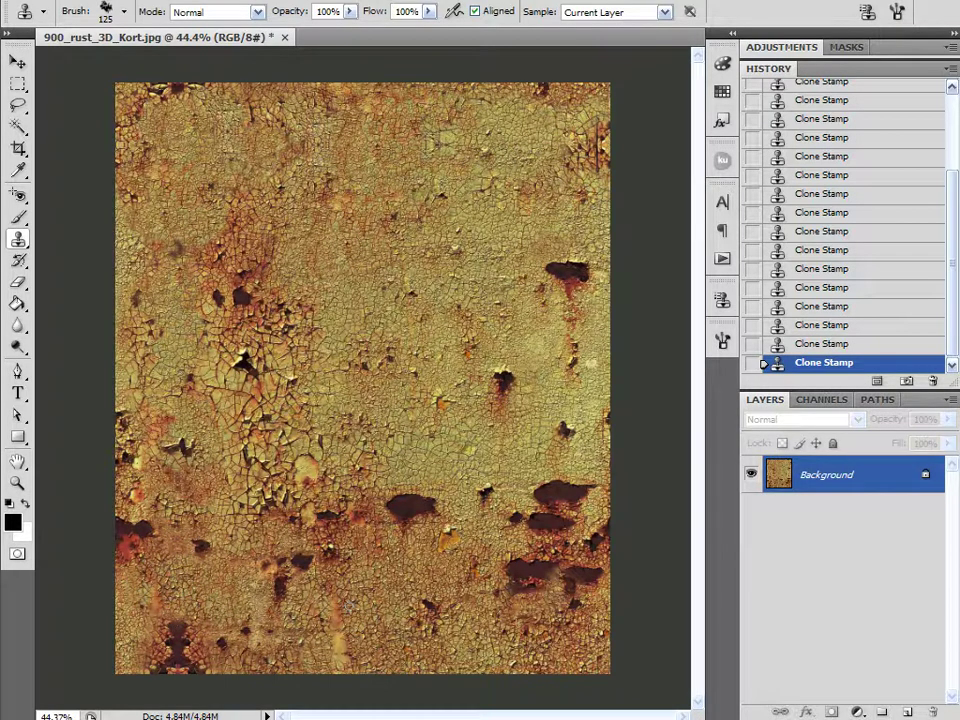
alt+click(368, 598)
mouse_move(191, 640)
mouse_down()
mouse_move(167, 649)
mouse_move(172, 610)
mouse_up()
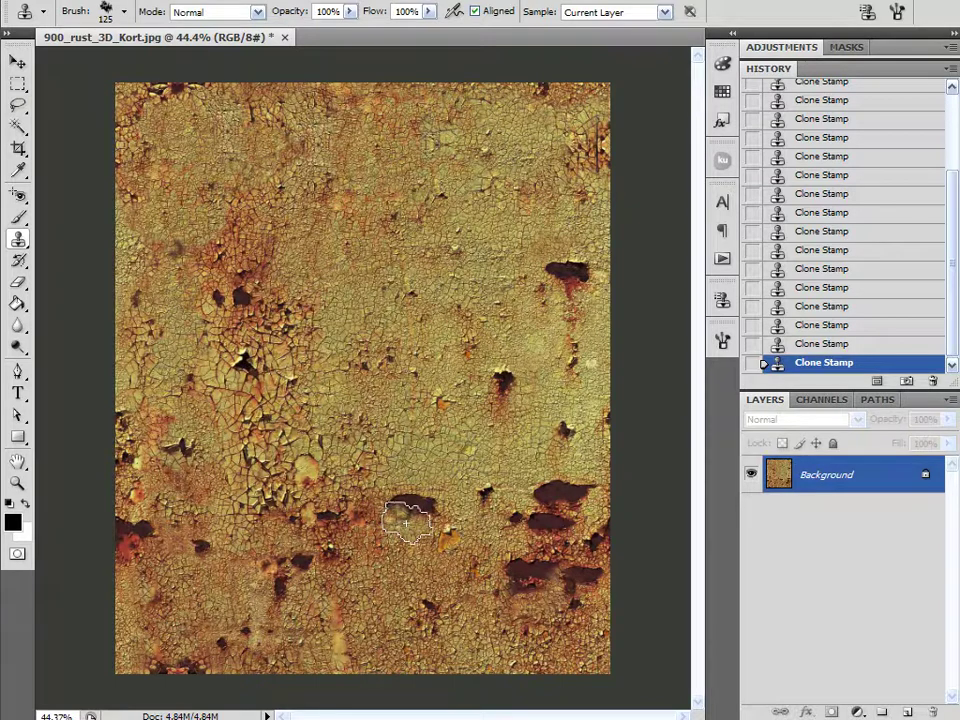
Clone cracked paint over the conspicuous dark holes at the texture's lower middle, lower right and upper right.
mouse_move(390, 504)
mouse_down()
mouse_move(415, 505)
mouse_move(440, 545)
mouse_up()
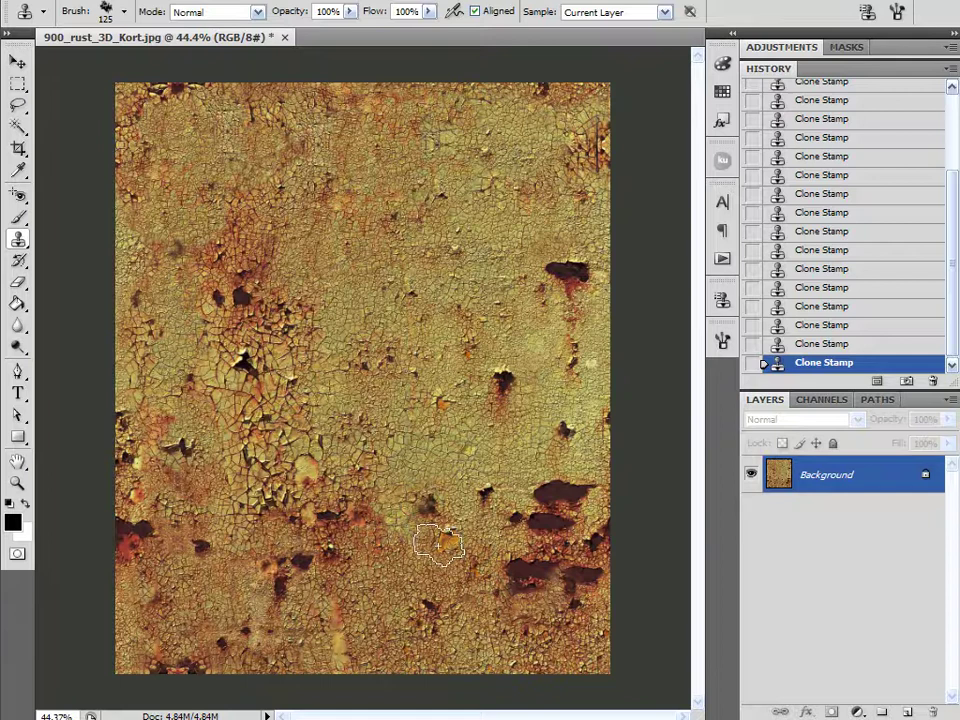
click(436, 515)
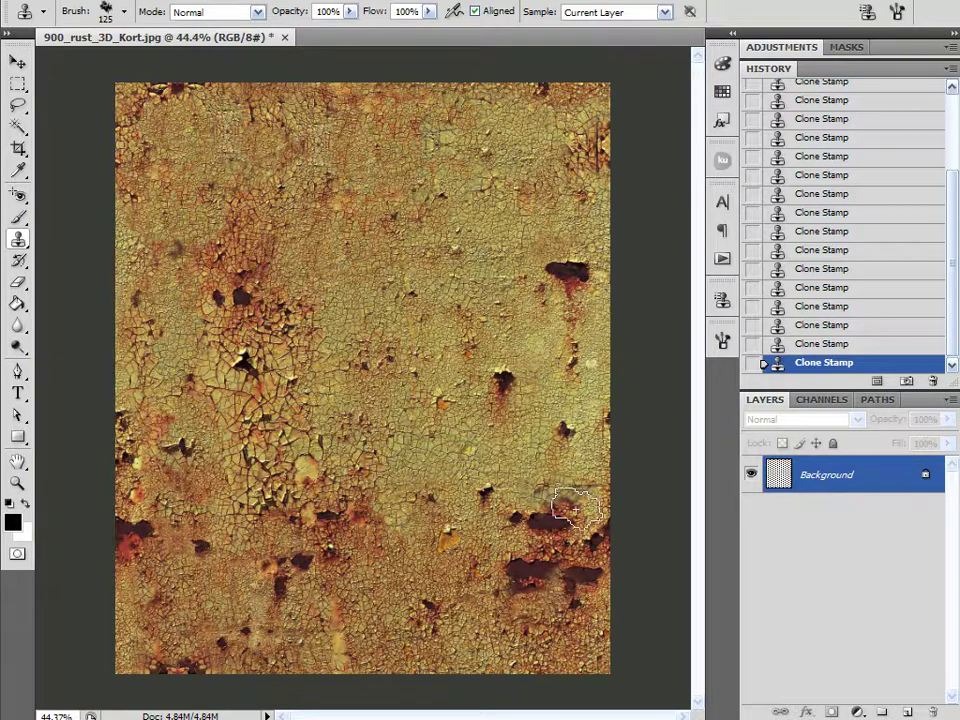
mouse_move(563, 507)
mouse_down()
mouse_move(520, 523)
mouse_move(564, 525)
mouse_move(541, 540)
mouse_move(513, 587)
mouse_move(541, 560)
mouse_up()
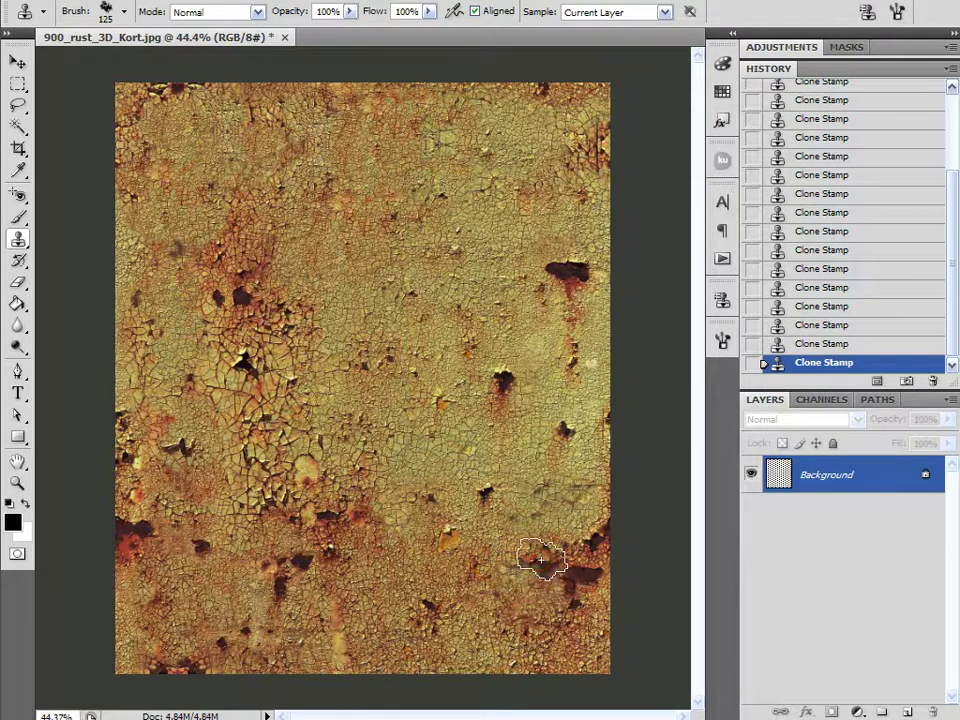
click(557, 580)
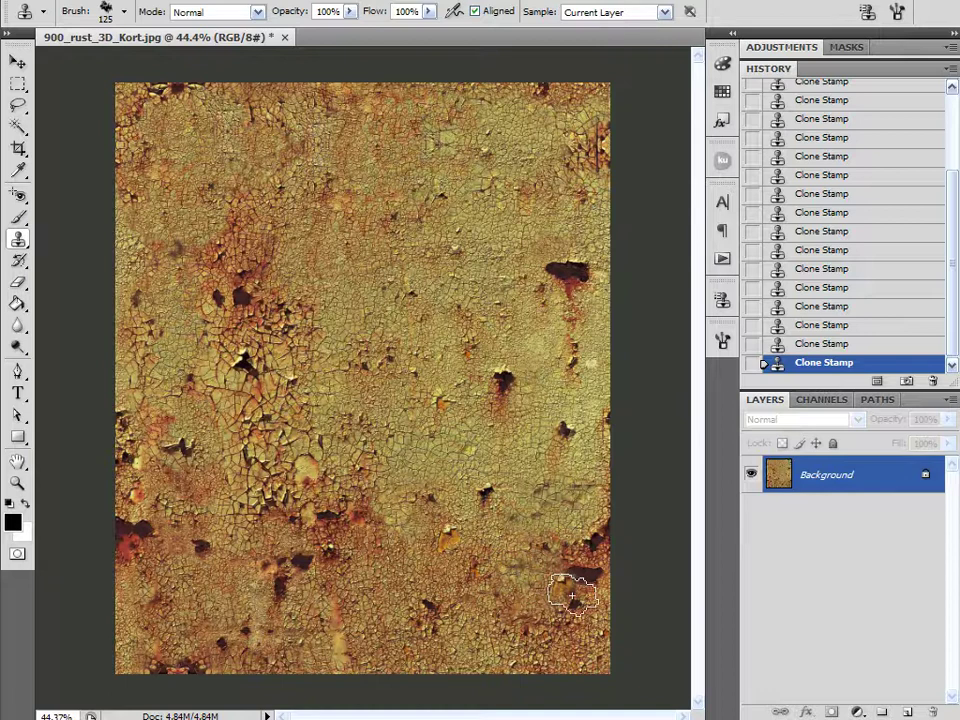
click(572, 596)
mouse_move(572, 597)
mouse_down()
mouse_move(531, 589)
mouse_move(516, 599)
mouse_move(573, 578)
mouse_up()
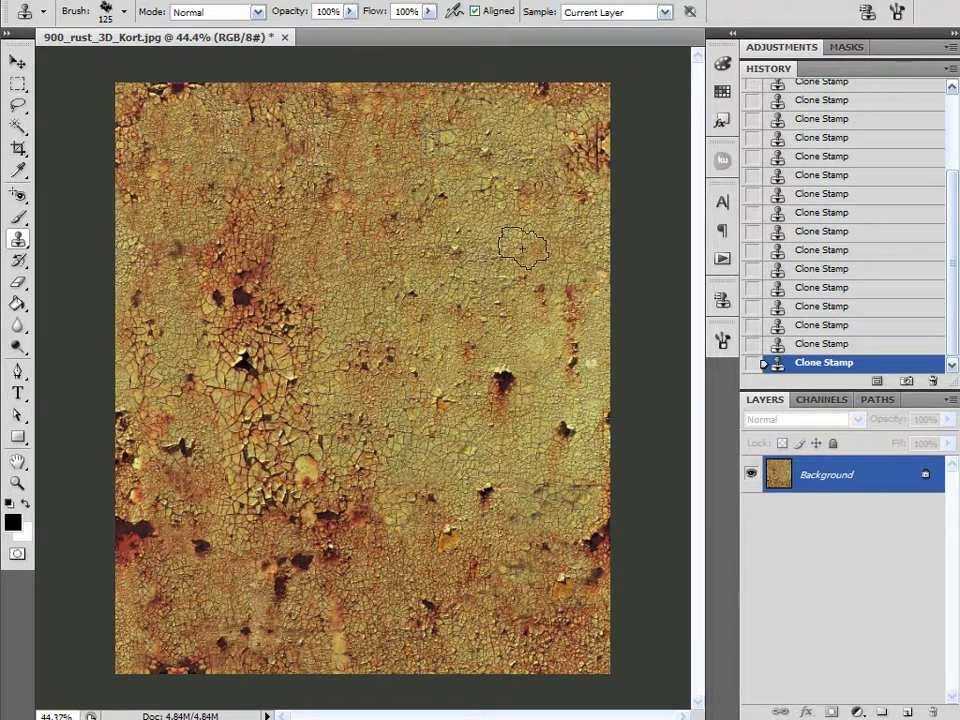
Offset the texture by +708 pixels horizontally and +150 pixels vertically with wrap-around edges.
click(258, 1)
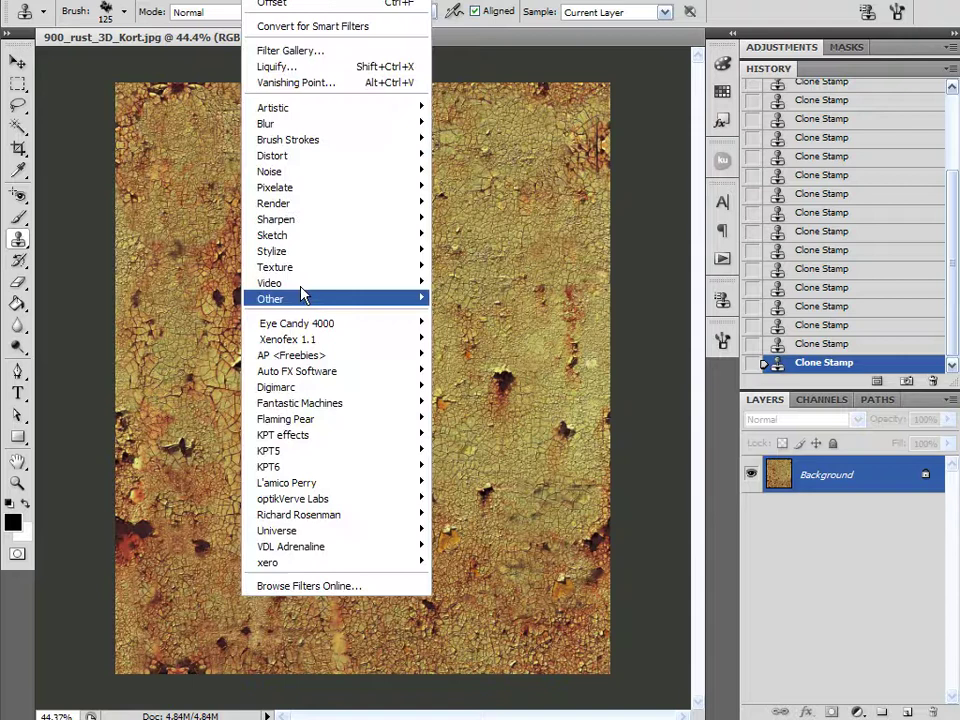
mouse_move(305, 300)
click(481, 360)
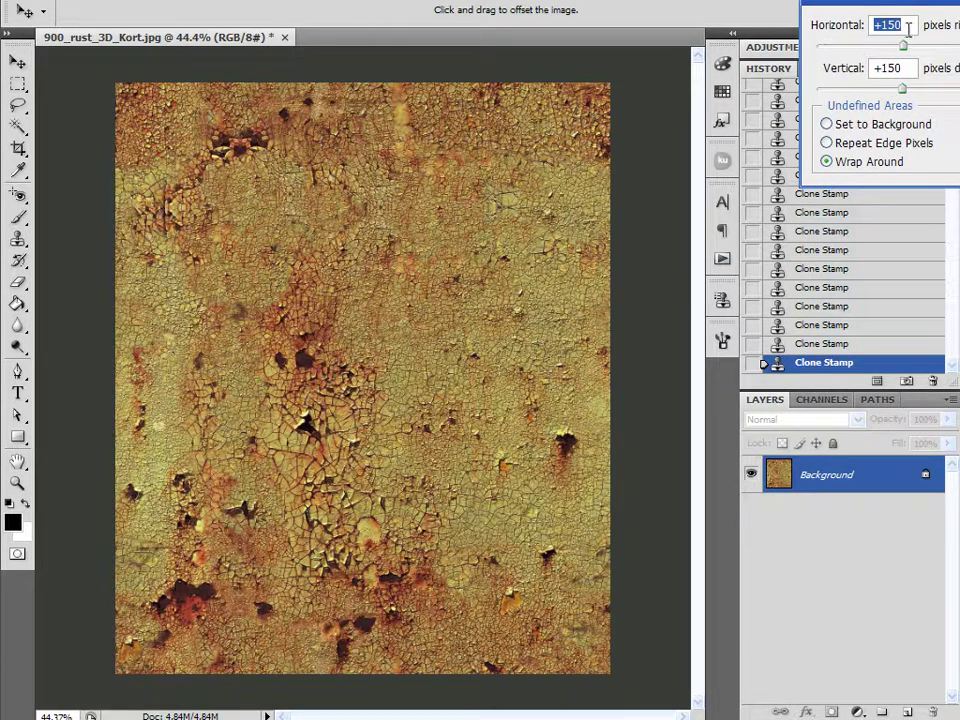
drag(908, 44, 928, 55)
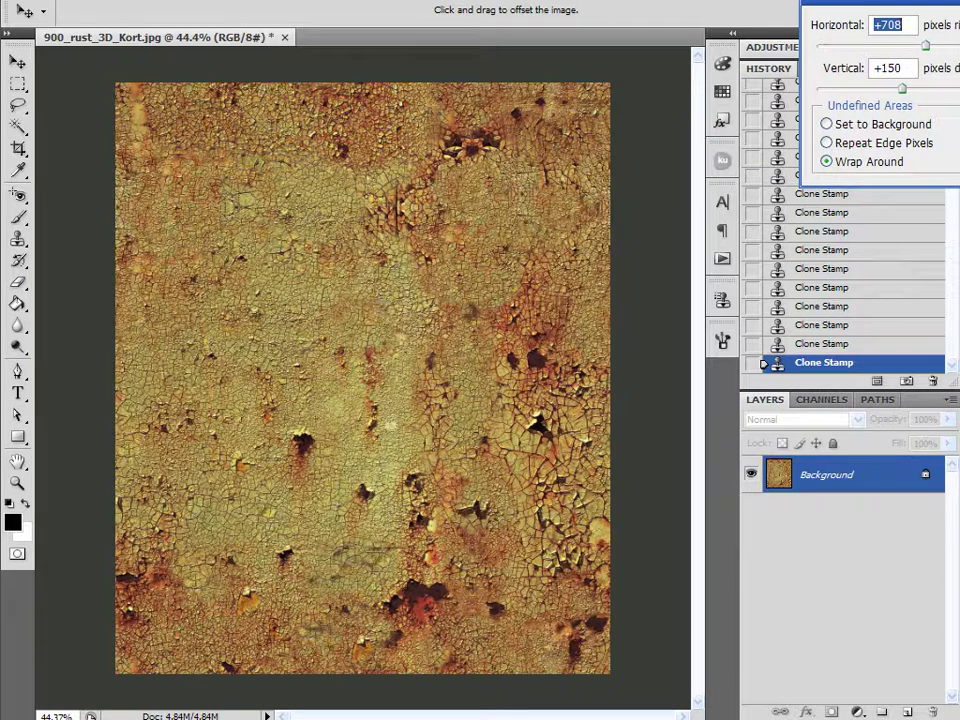
key(Return)
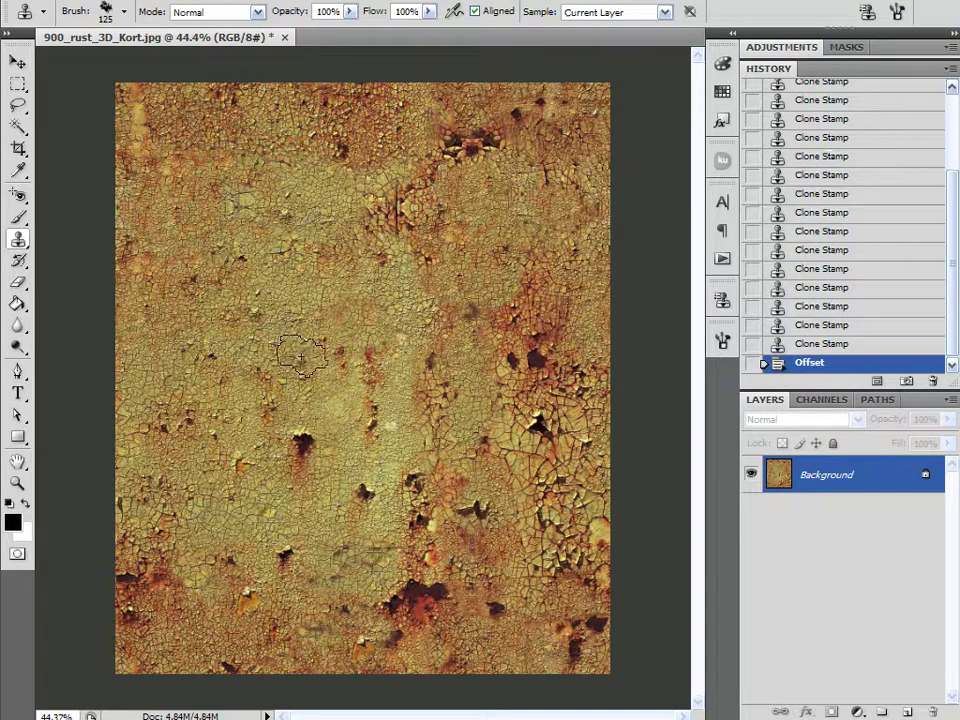
Enlarge the Clone Stamp brush to 300 px and clone rusty texture from the upper right onto the plain area left of centre.
key(bracketright)
key(bracketright)
key(bracketright)
key(bracketright)
key(bracketright)
key(bracketright)
key(bracketleft)
key(bracketleft)
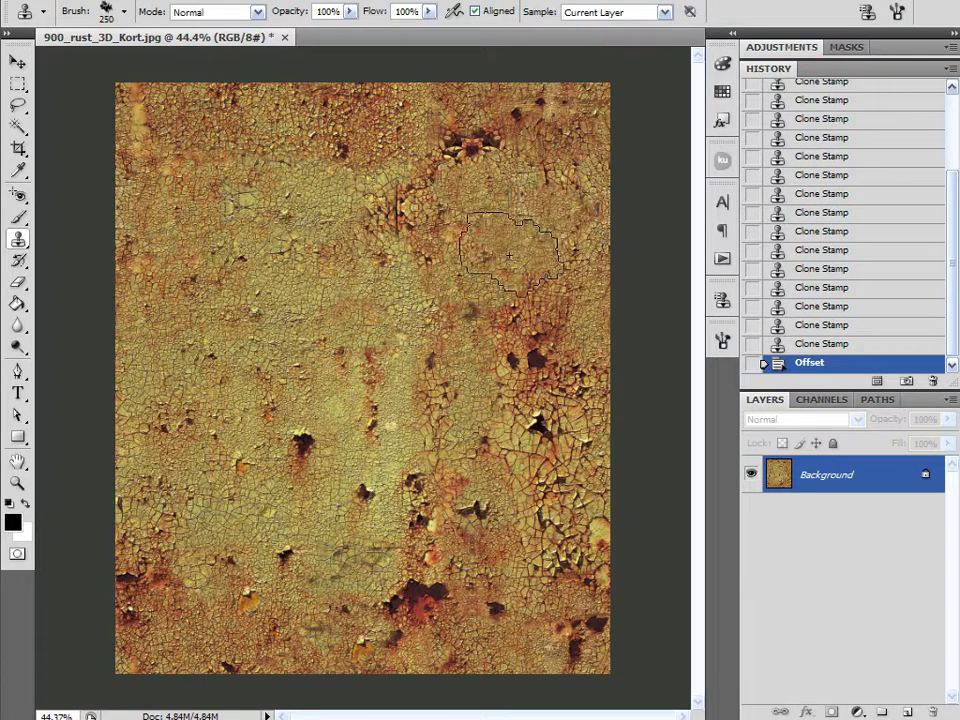
key(bracketright)
key(bracketright)
key(bracketleft)
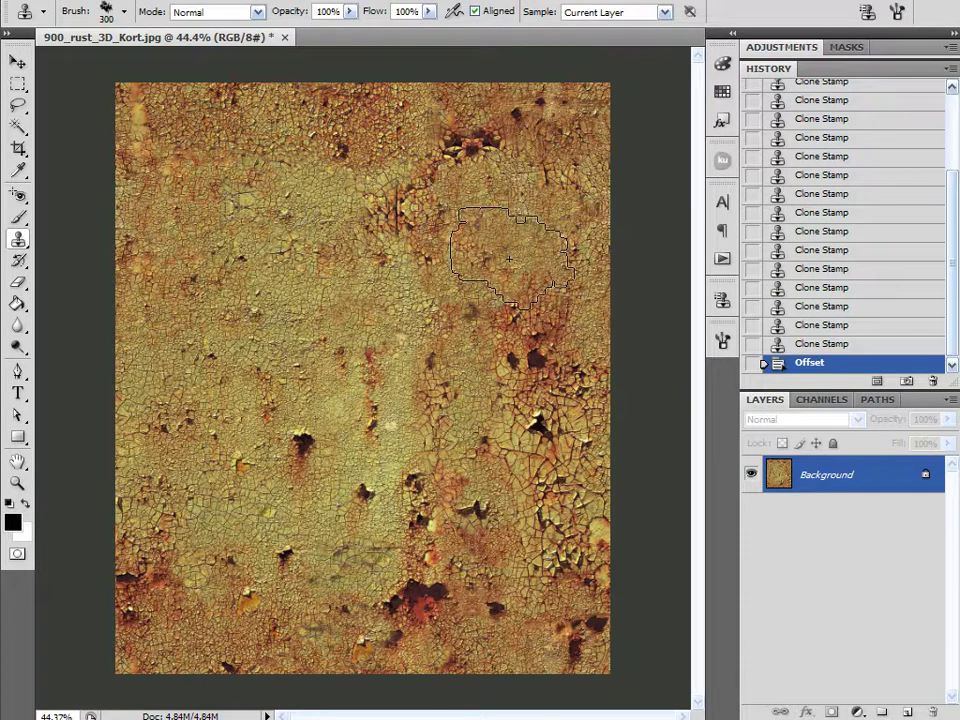
alt+click(509, 263)
click(287, 370)
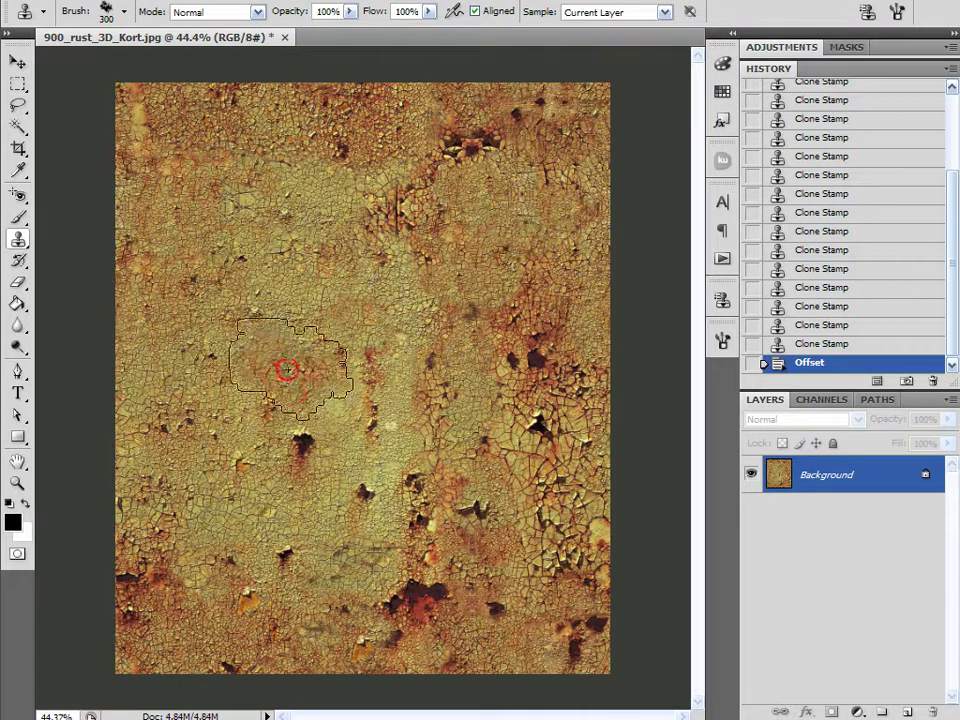
drag(287, 368, 296, 365)
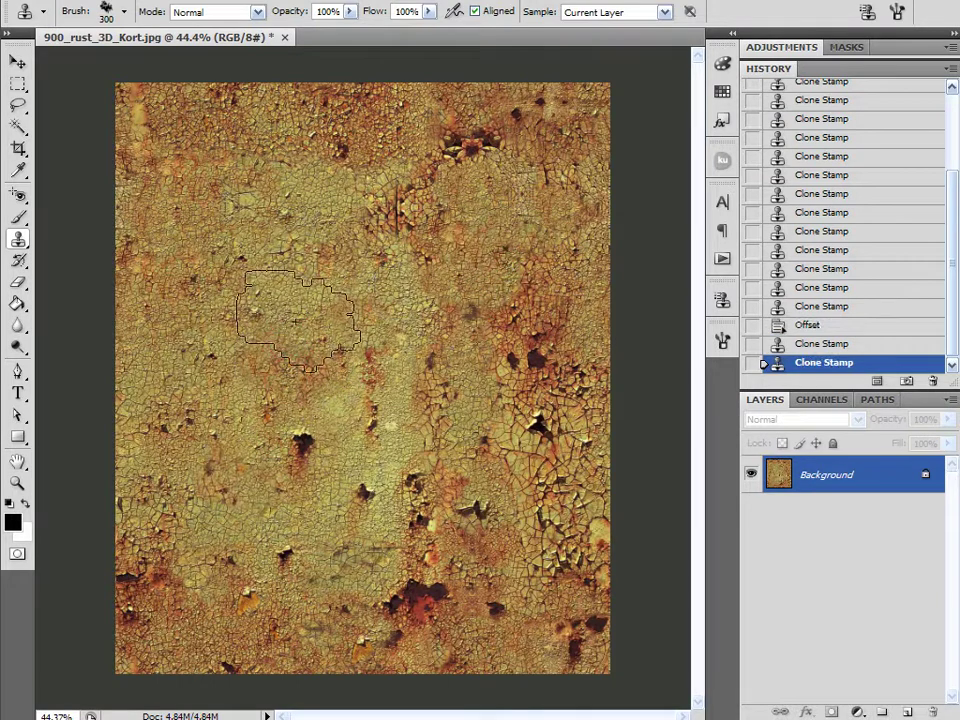
Stamp more cloned rust patches over the plain greenish paint in the left half, from the upper part down to the lower part.
click(301, 334)
click(298, 320)
click(284, 255)
click(266, 351)
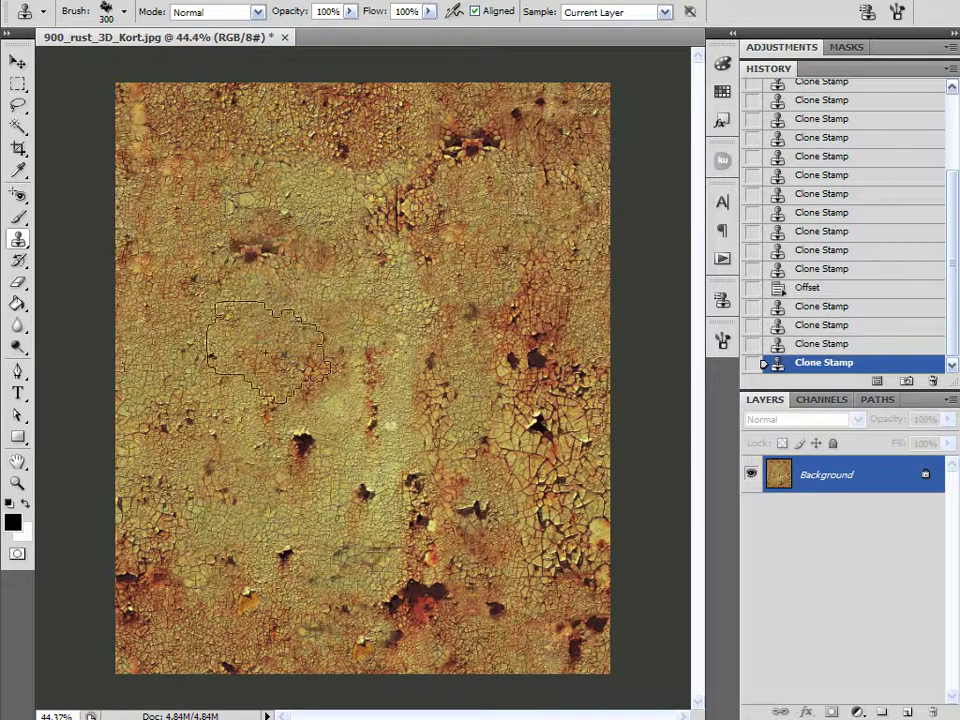
click(297, 530)
click(295, 484)
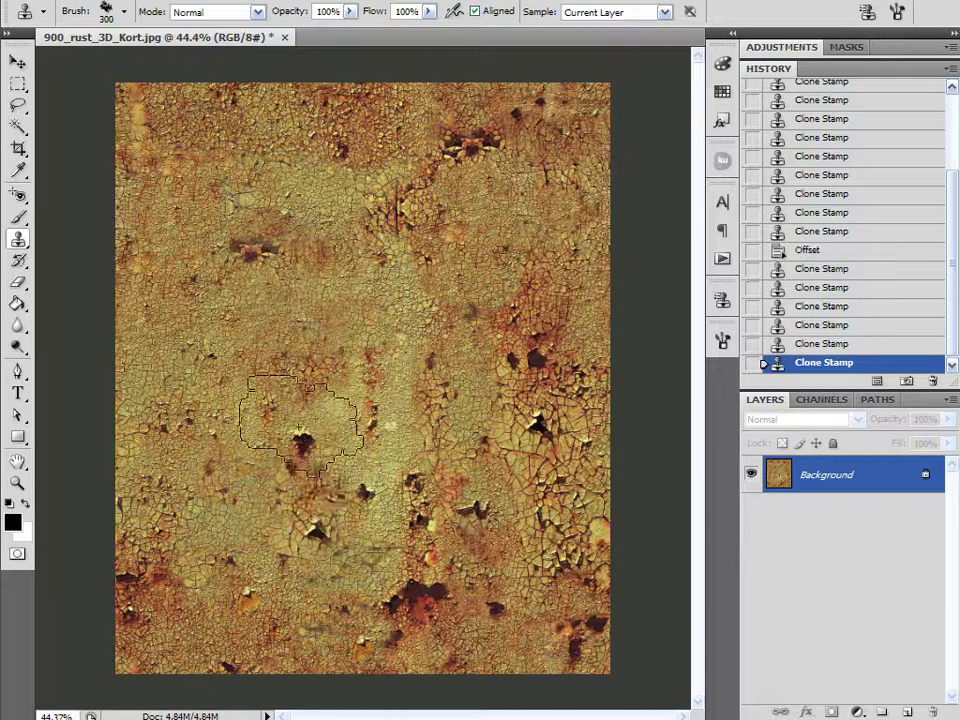
Sample a new source and clone texture down the central vertical seam, covering its dark rust spots and the large hole near its lower end.
alt+click(412, 390)
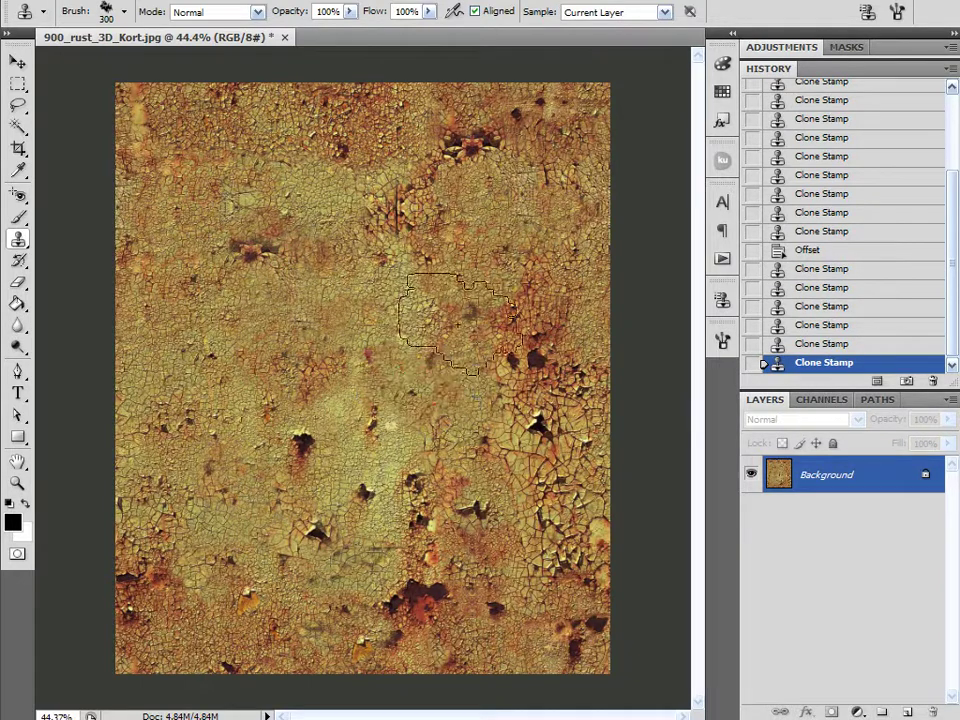
click(469, 311)
click(430, 449)
click(410, 508)
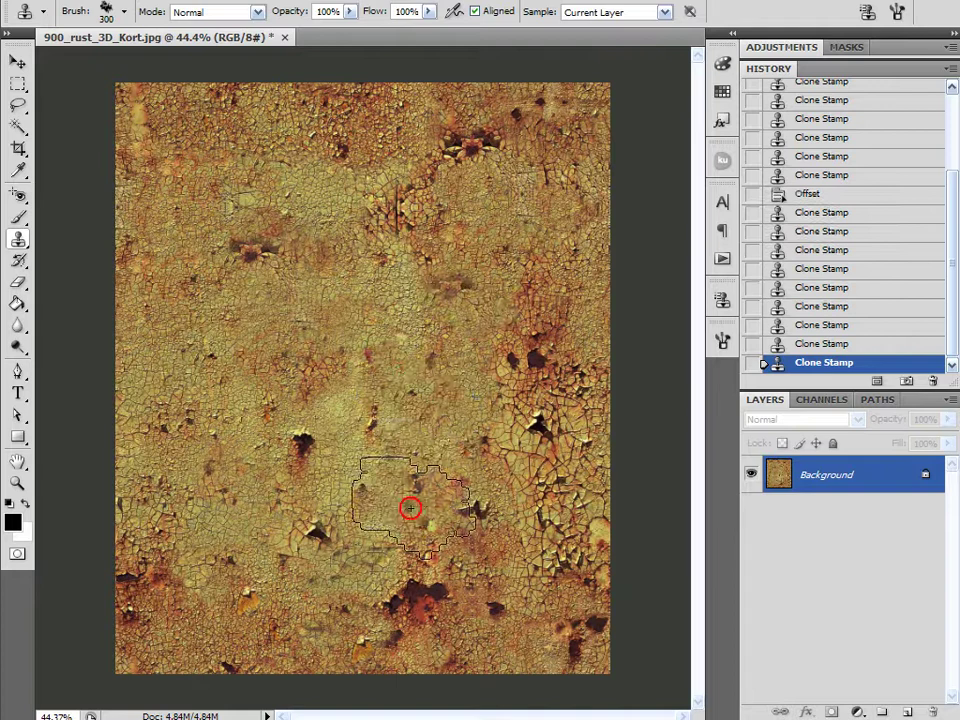
click(423, 582)
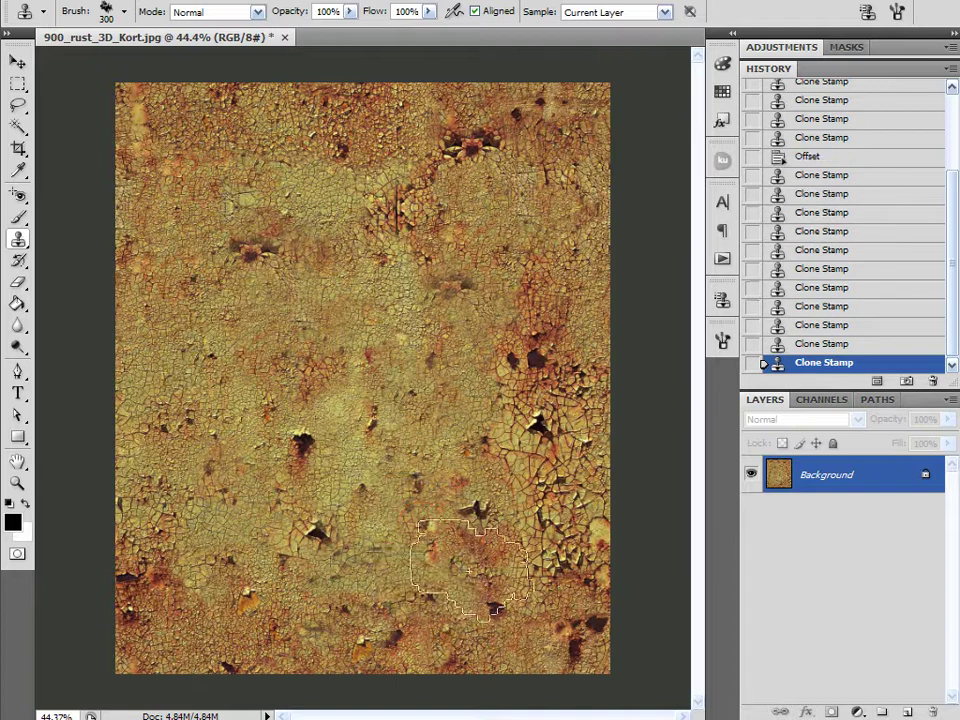
Clone over the mirrored crack cluster at the upper centre and blend the paint around it with further stamps.
click(489, 311)
click(442, 265)
click(431, 226)
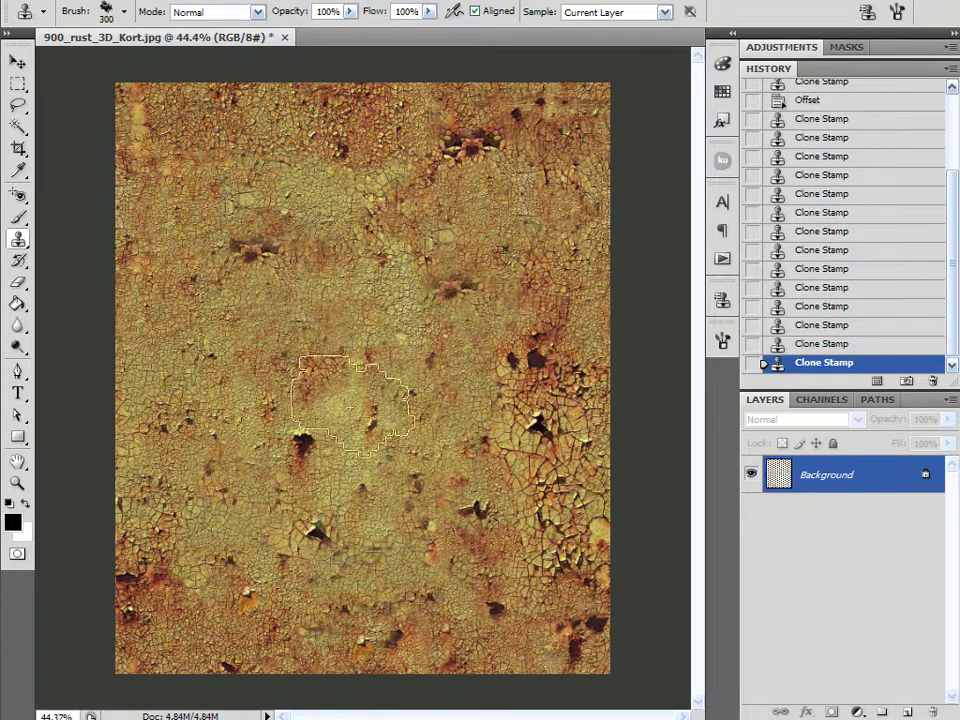
click(332, 170)
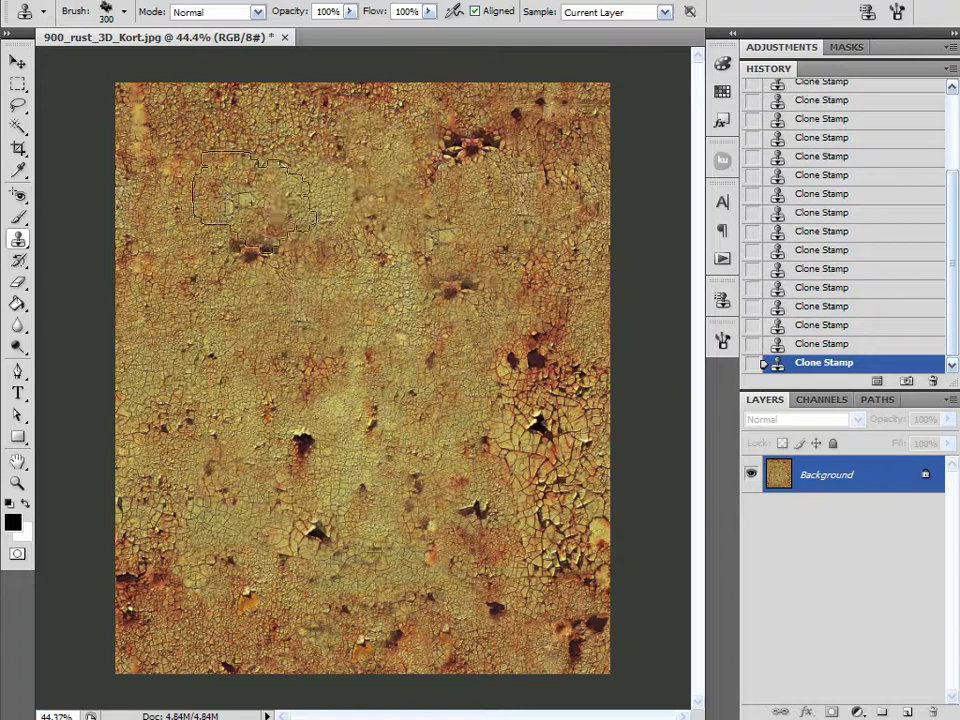
click(444, 371)
Clone away the mirrored dark cluster near the top and the dark peeling holes in the texture's lower half.
alt+click(495, 498)
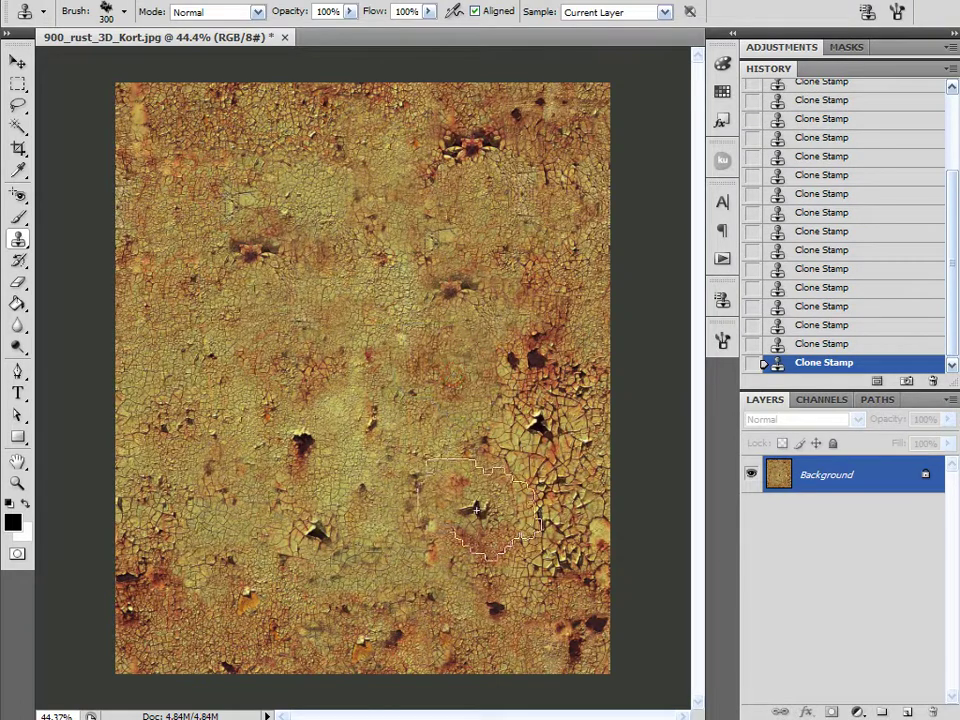
alt+click(476, 509)
click(288, 338)
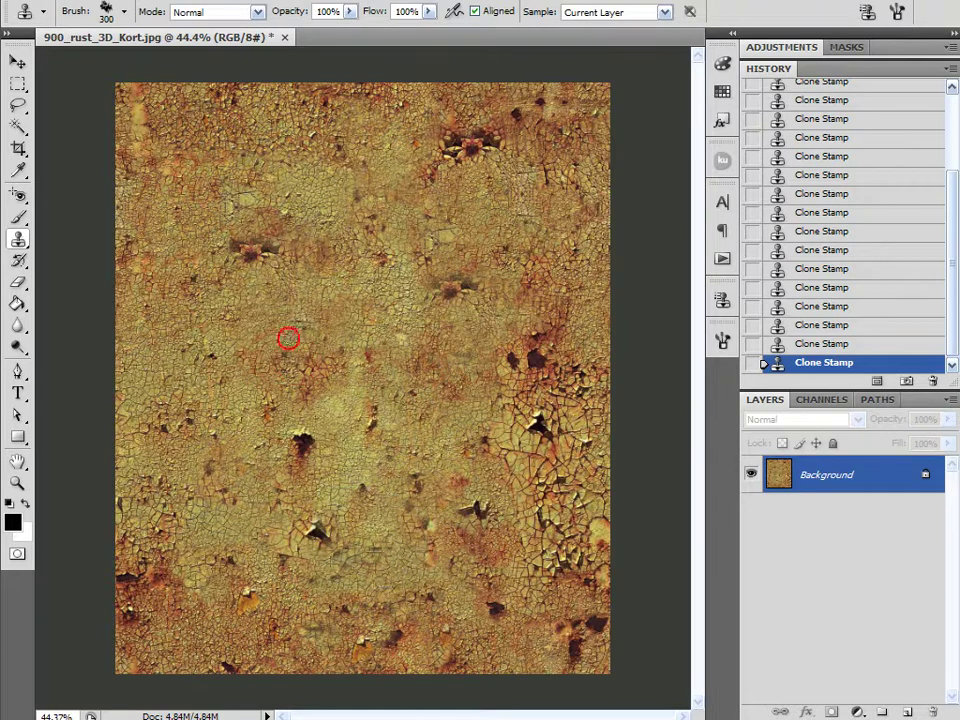
click(456, 514)
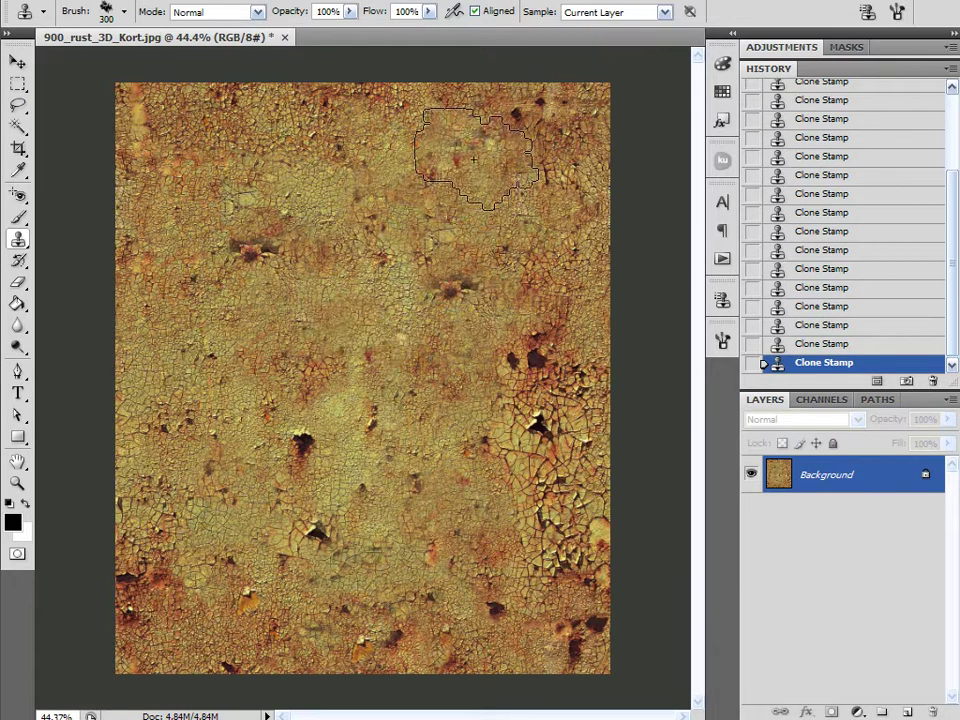
click(294, 438)
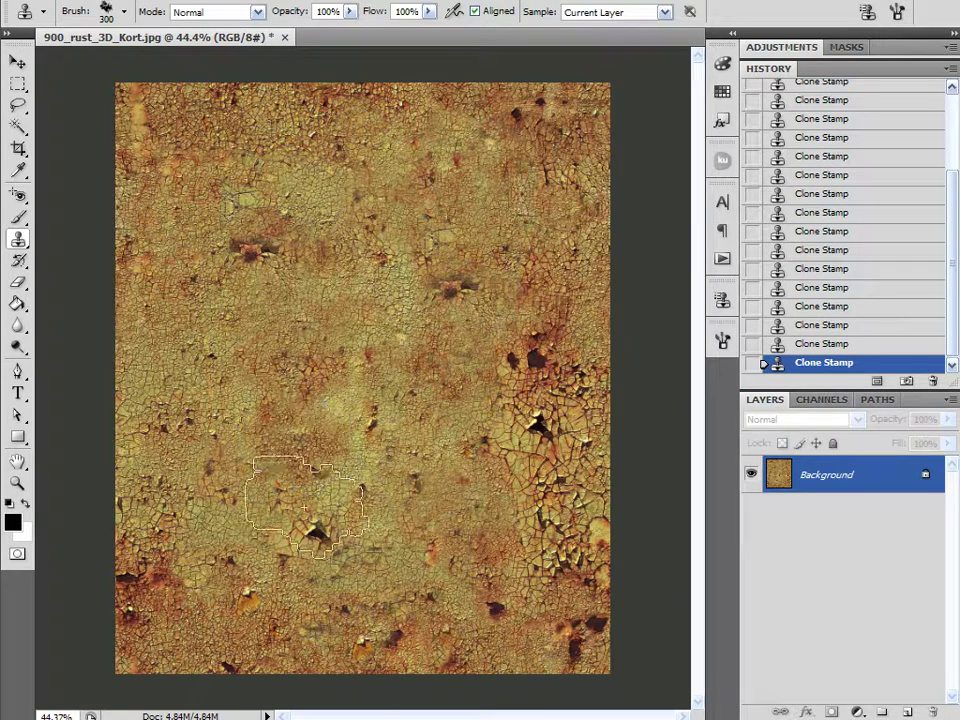
click(316, 535)
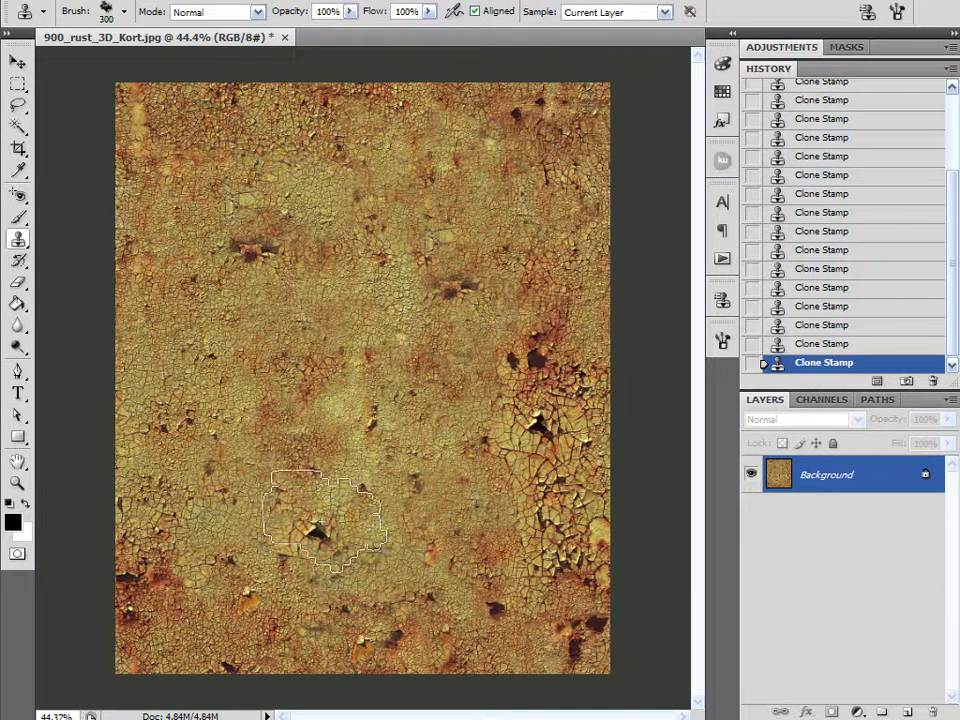
click(305, 525)
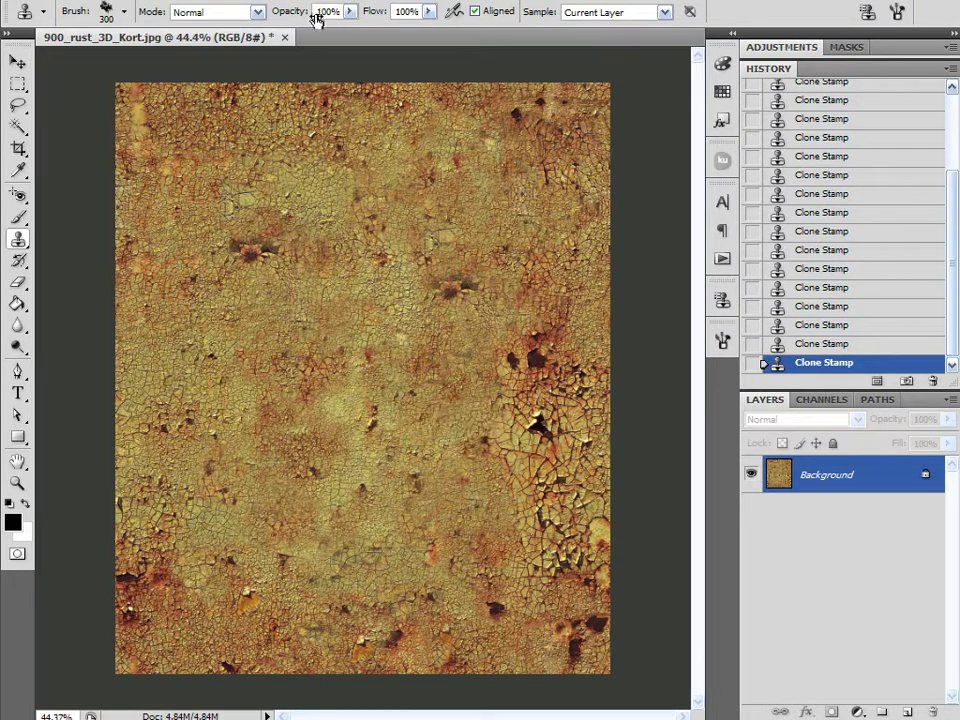
Offset the texture by -1205 pixels vertically with wrap-around edges, shifting it horizontally until the coarse cracked column splits across the side edges.
click(268, 1)
mouse_move(300, 301)
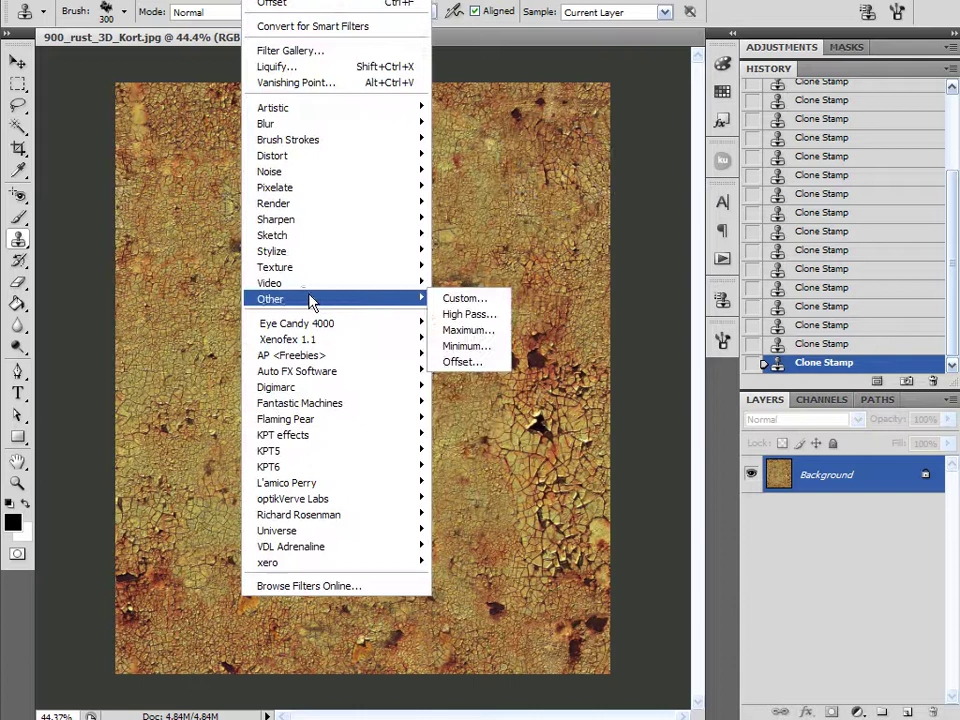
click(462, 362)
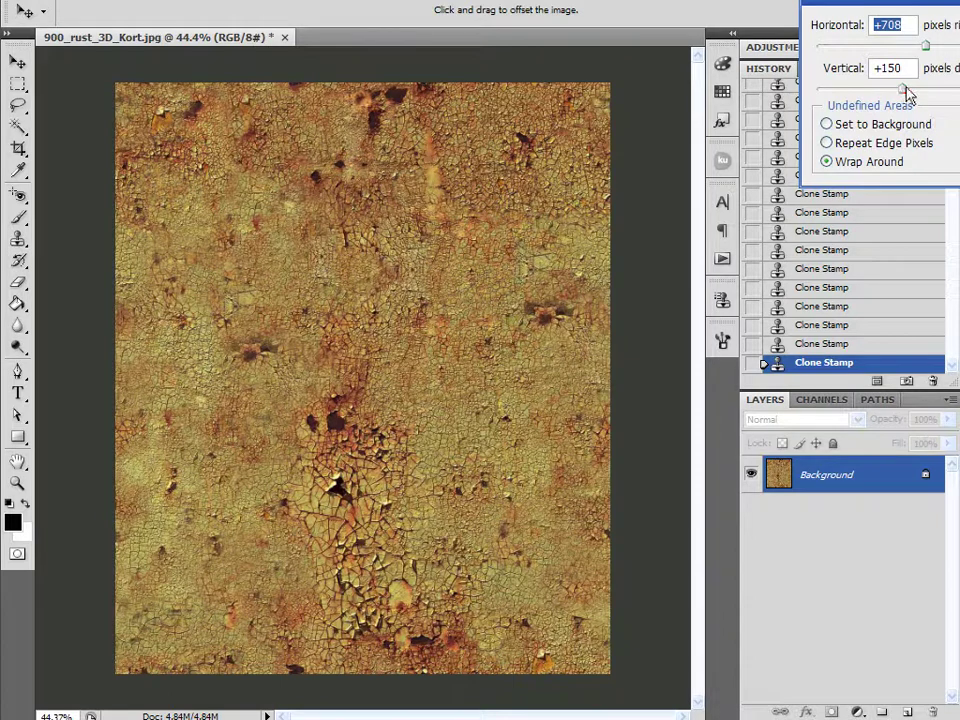
drag(903, 89, 856, 90)
drag(921, 47, 887, 48)
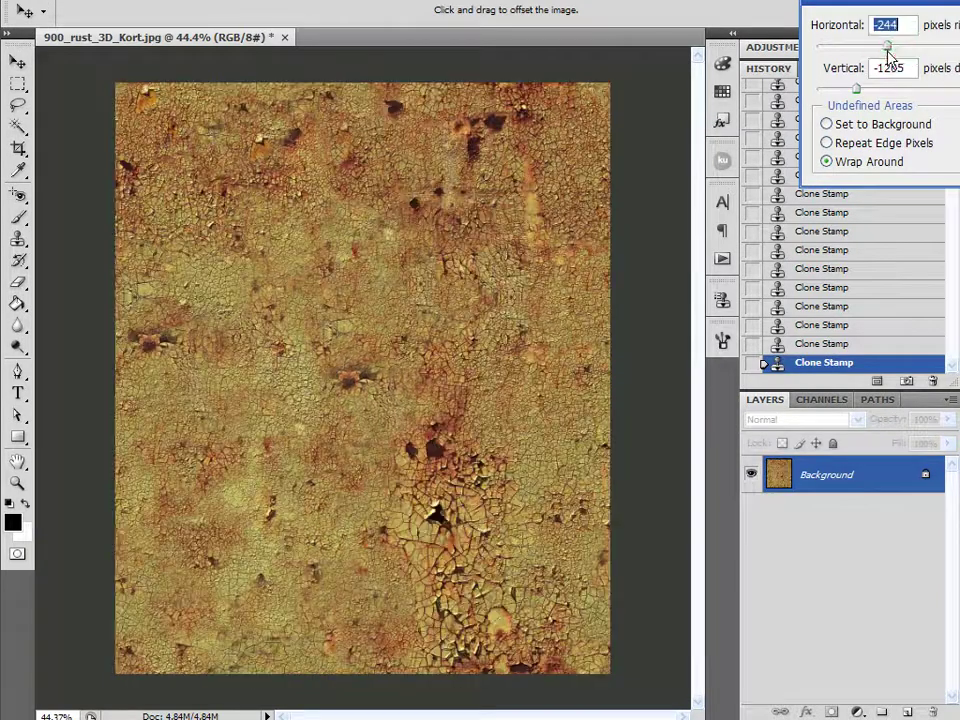
click(903, 39)
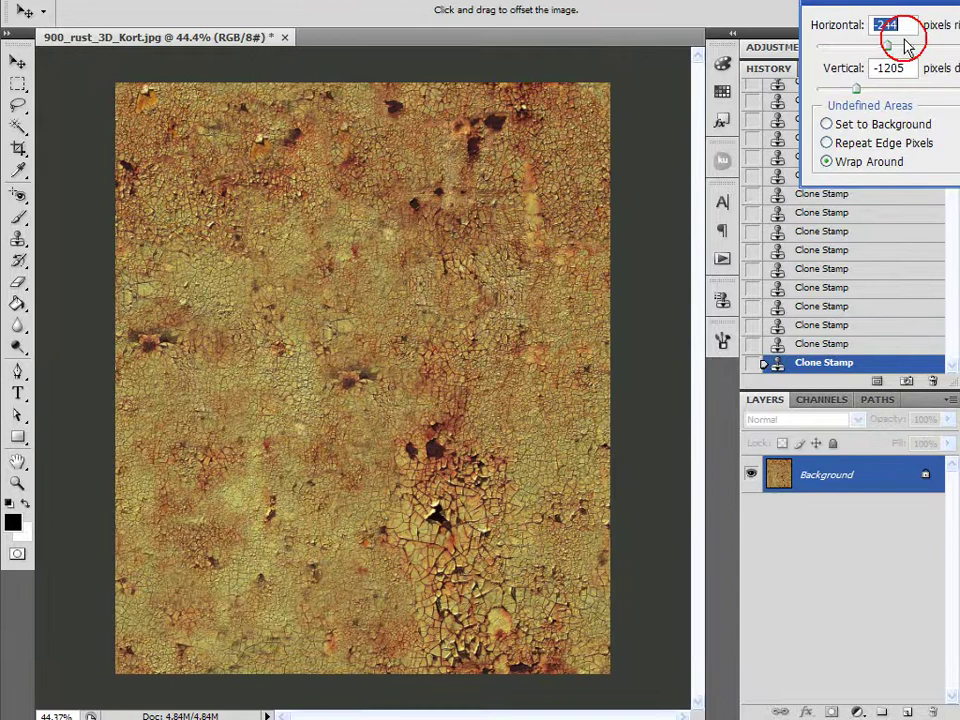
drag(889, 47, 912, 44)
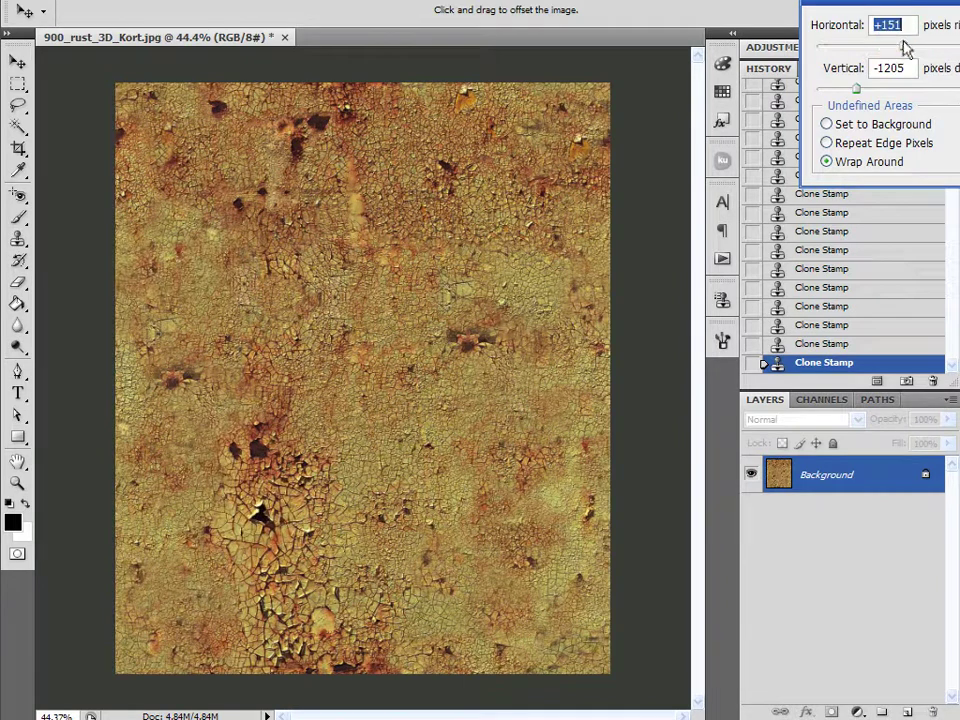
key(Return)
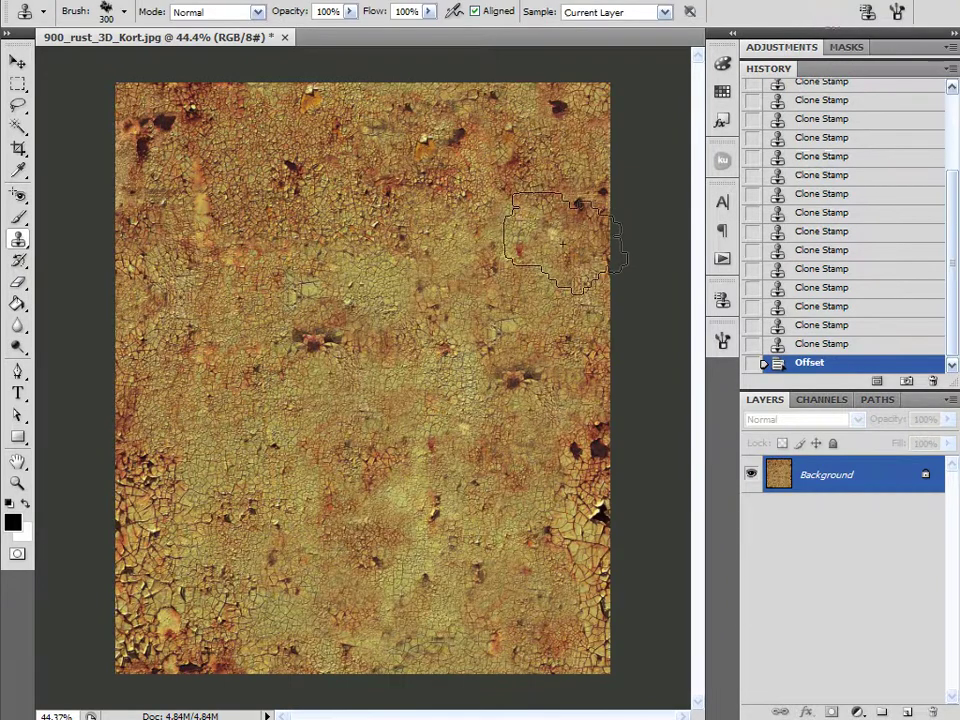